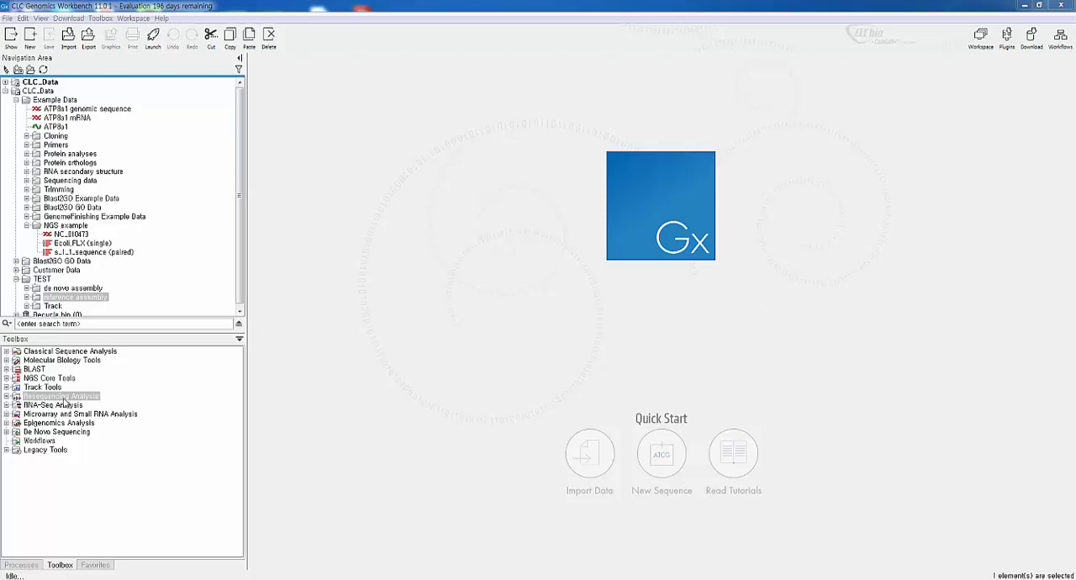
Expand the Resequencing Analysis tools and their Variant Detectors group
click(68, 400)
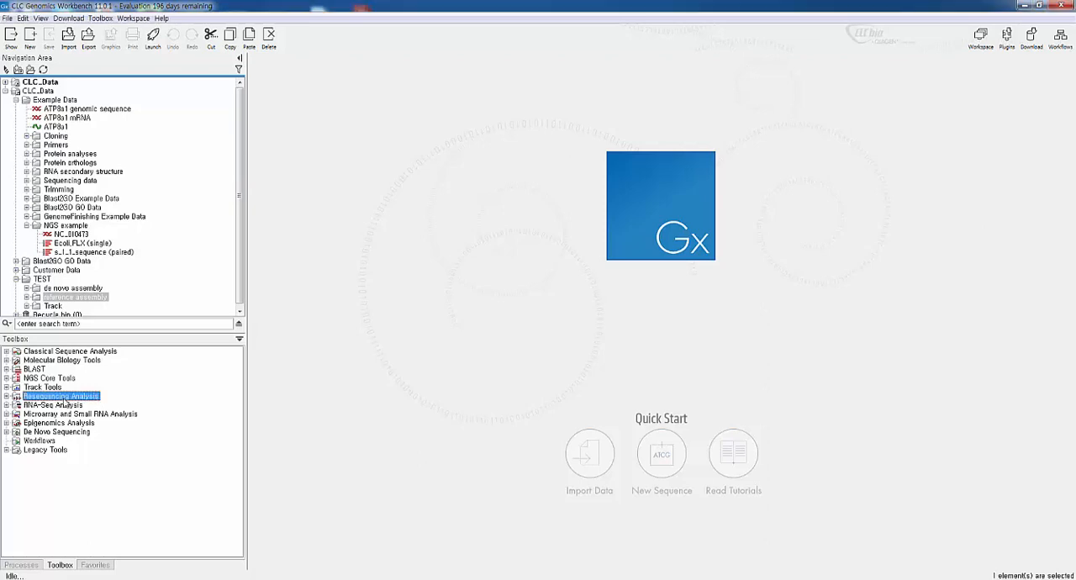
click(6, 397)
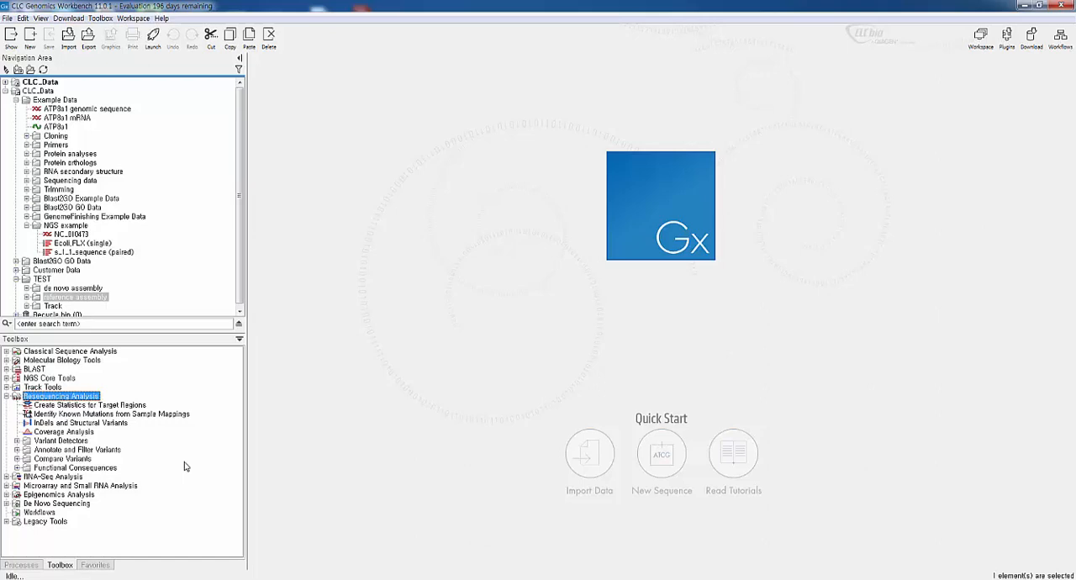
click(17, 441)
click(39, 443)
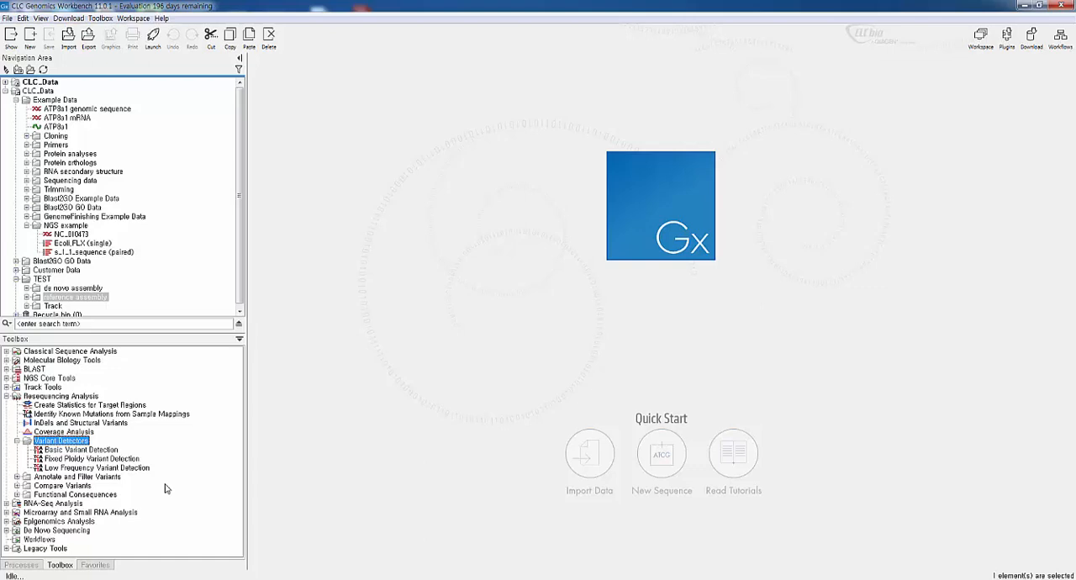
Go through the Basic, Fixed Ploidy and Low Frequency Variant Detection tools to compare the available detectors
click(77, 459)
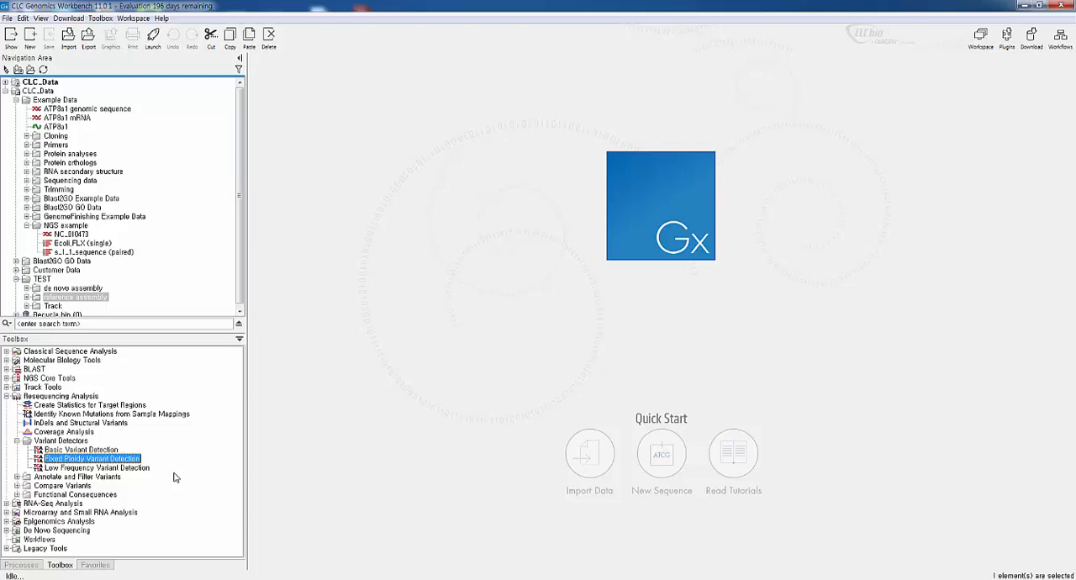
click(78, 469)
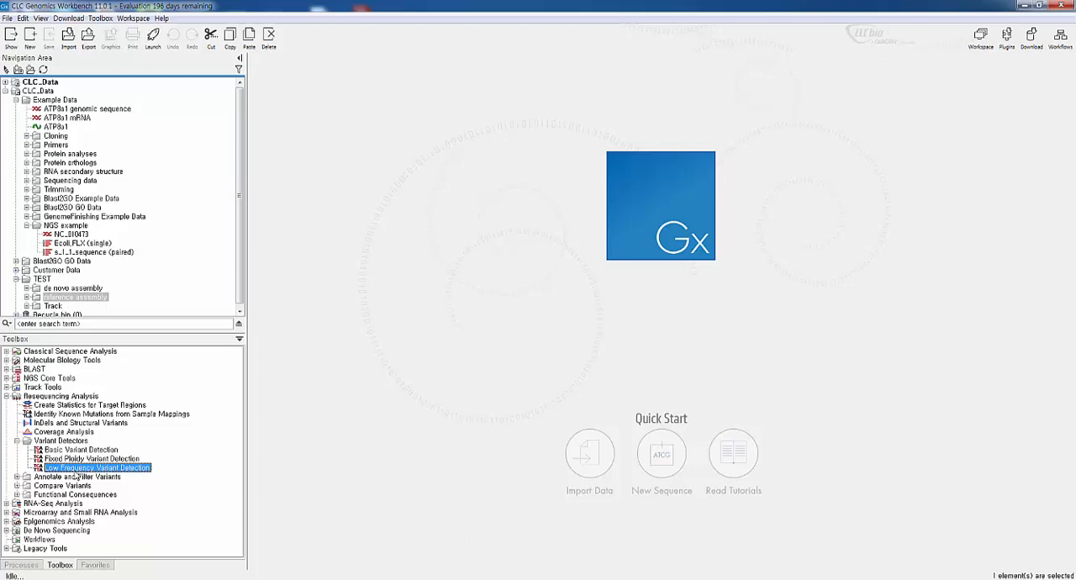
click(81, 451)
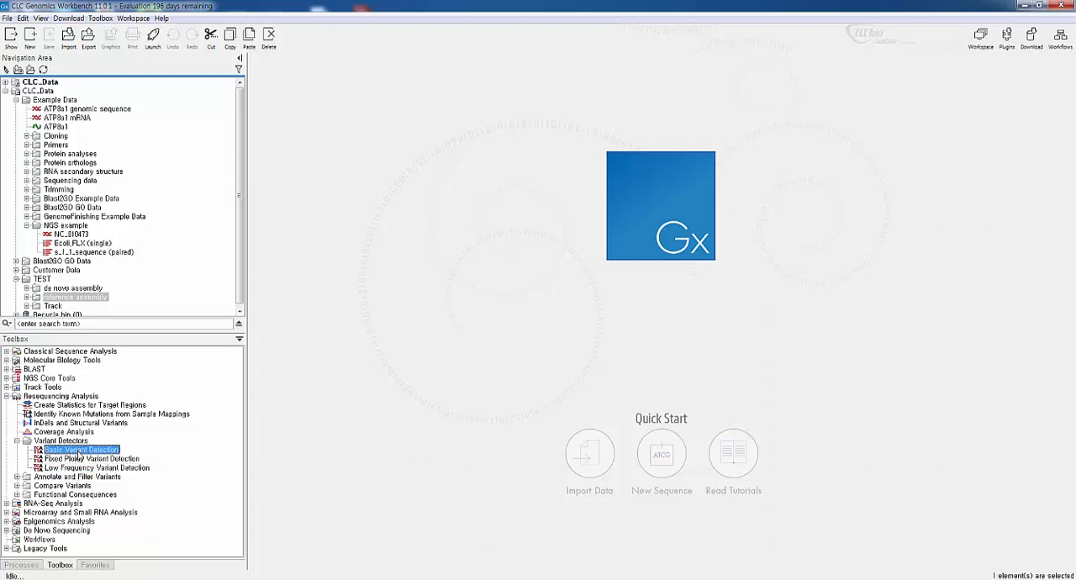
click(80, 459)
click(80, 469)
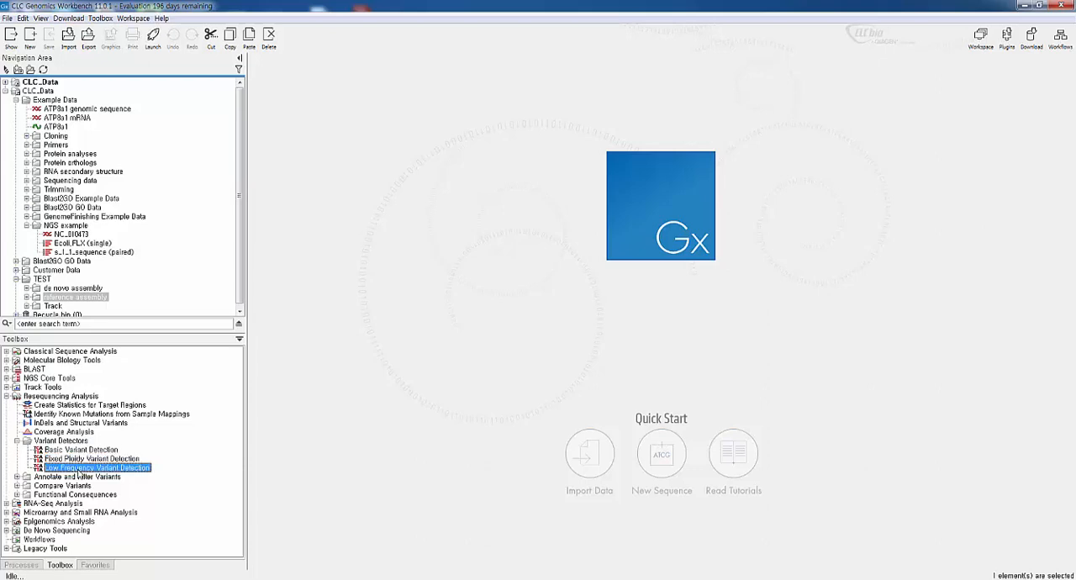
click(81, 452)
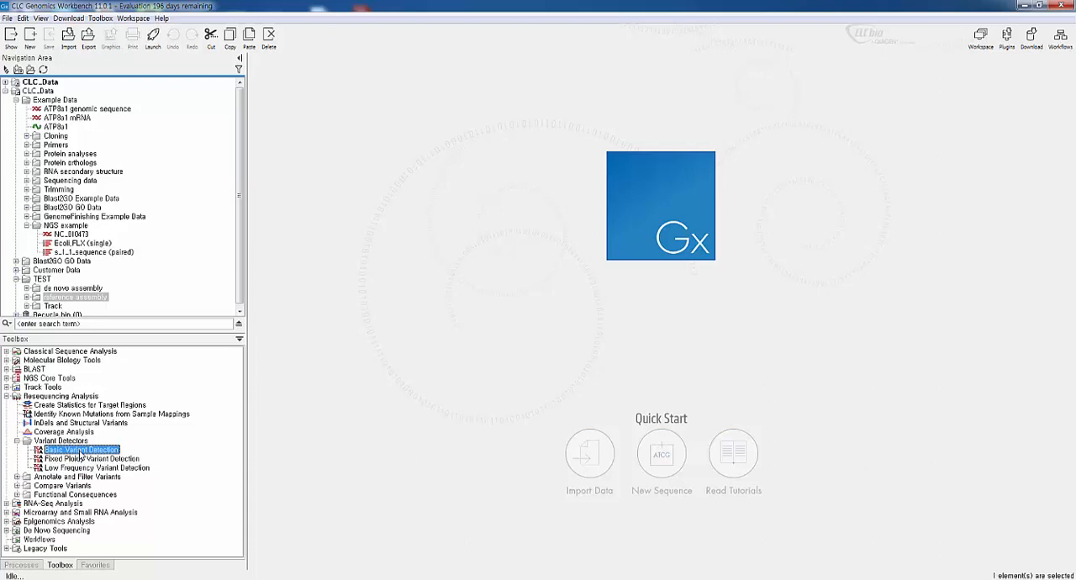
click(84, 460)
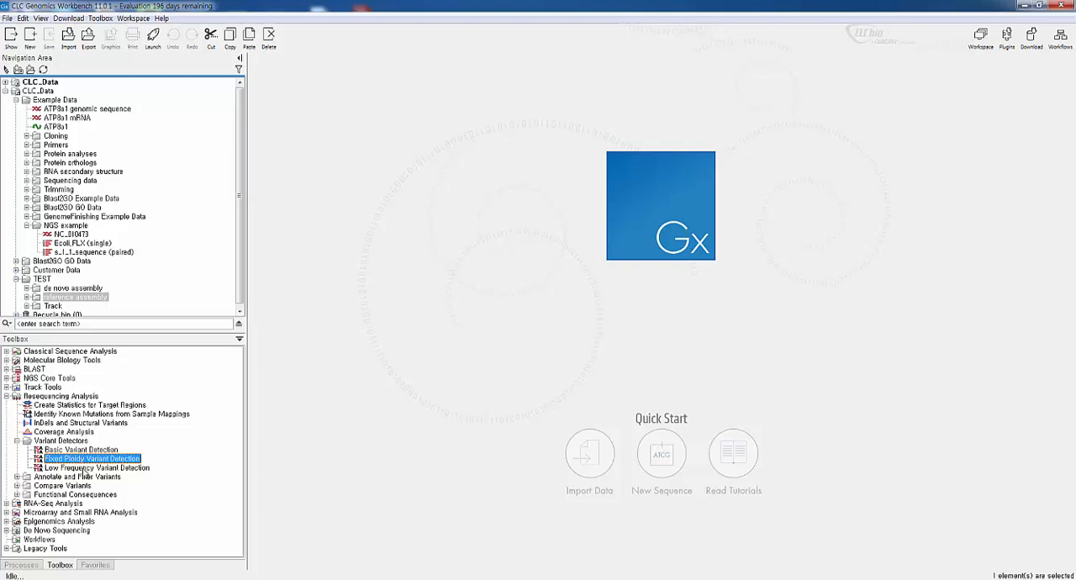
click(85, 469)
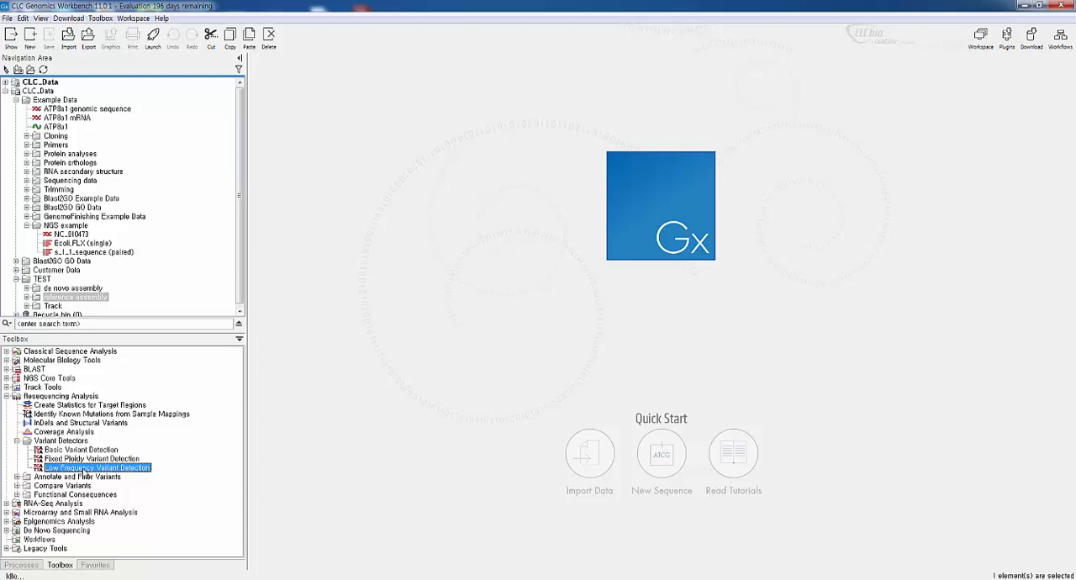
Enlarge the Navigation Area and expand the reference assembly folder under TEST to list its mapping data
drag(125, 333, 124, 358)
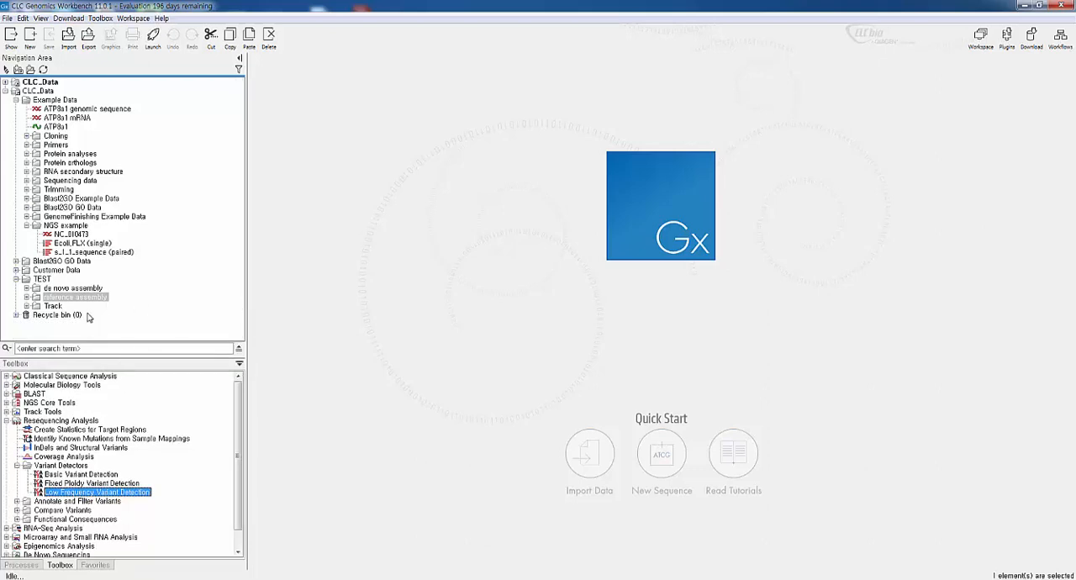
click(26, 299)
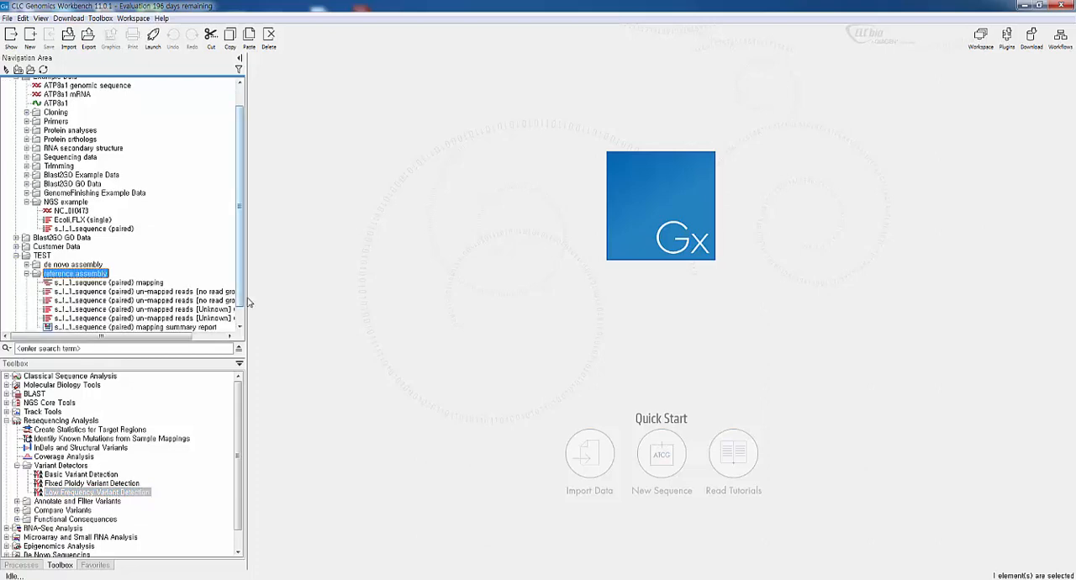
drag(246, 298, 277, 300)
scroll(276, 301, down, 1)
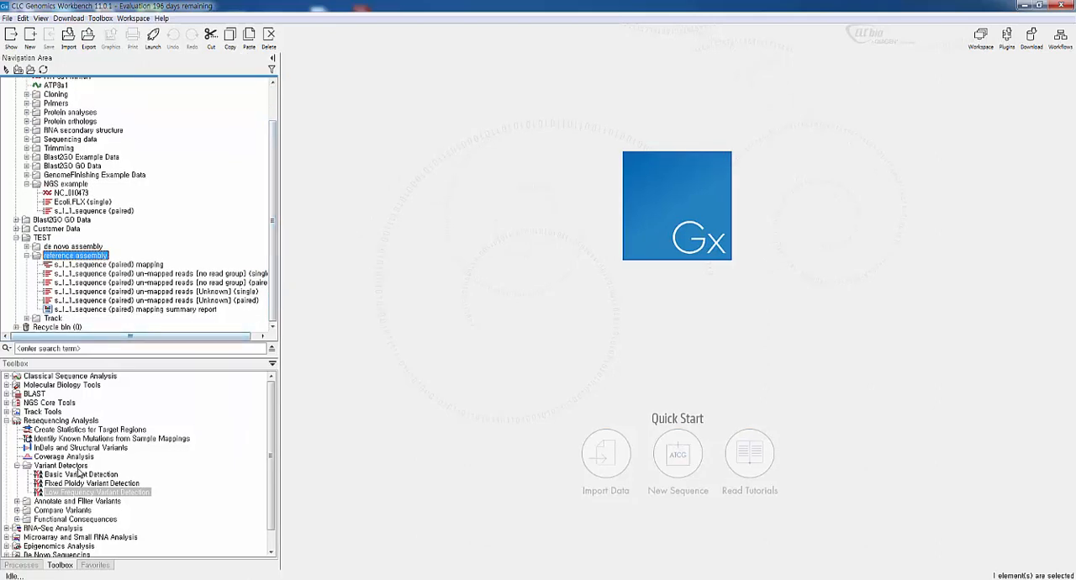
Start Basic Variant Detection with s_1_1_sequence (paired) mapping from the reference assembly folder as the read mapping
click(77, 476)
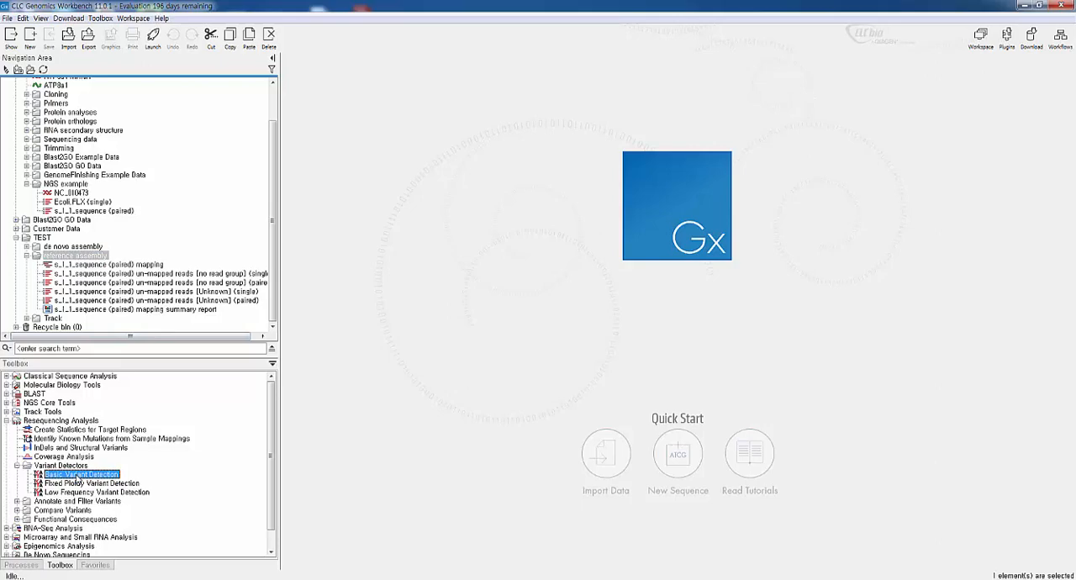
double_click(78, 476)
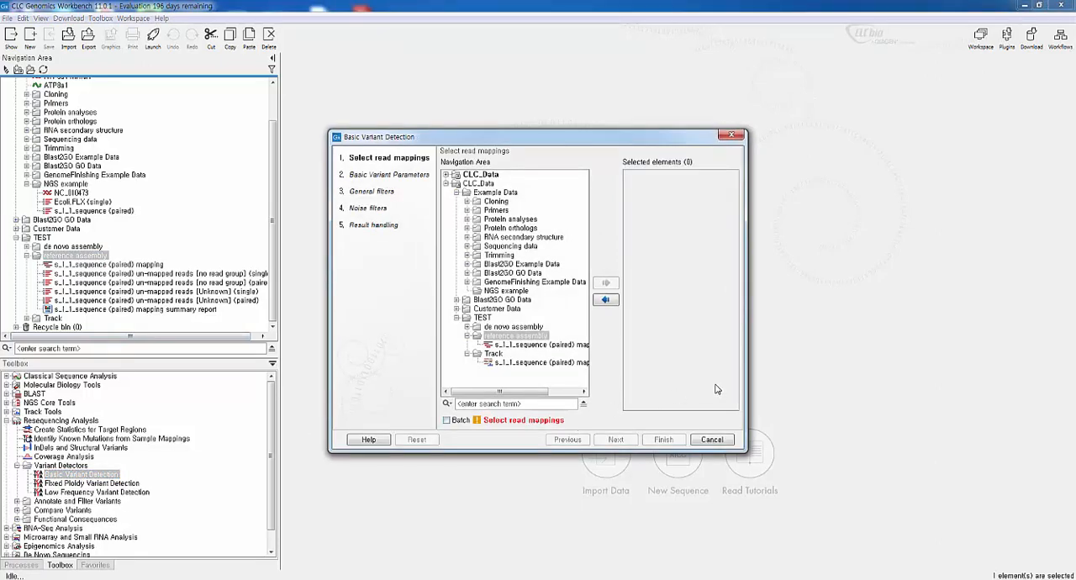
drag(746, 383, 839, 393)
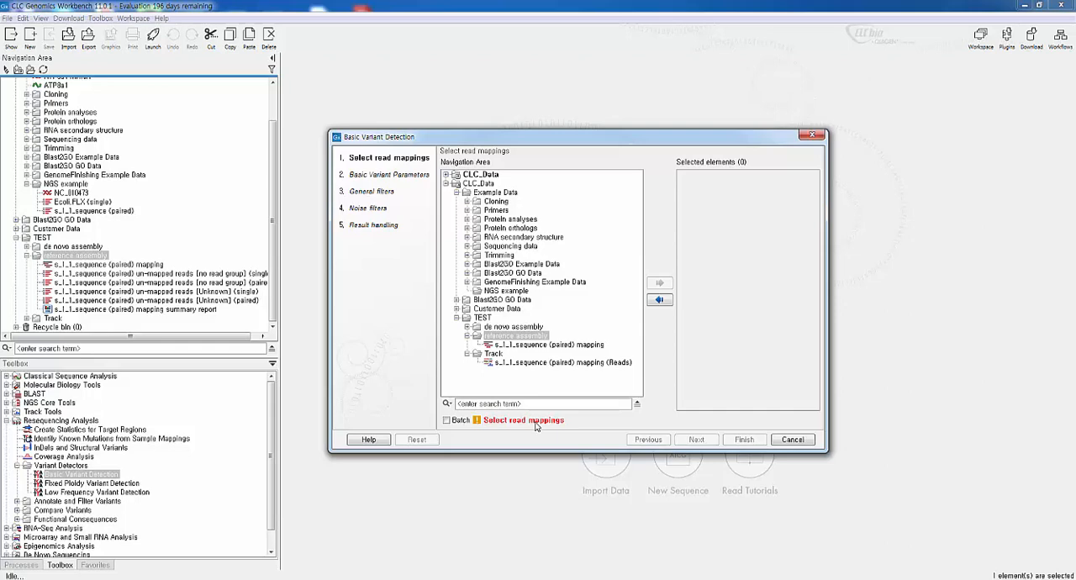
click(564, 347)
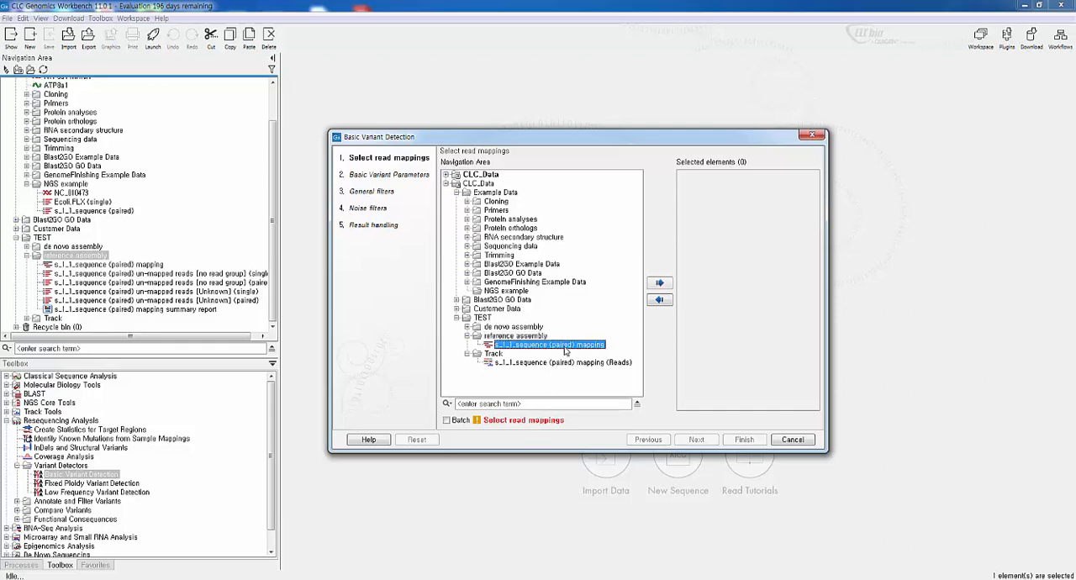
click(660, 284)
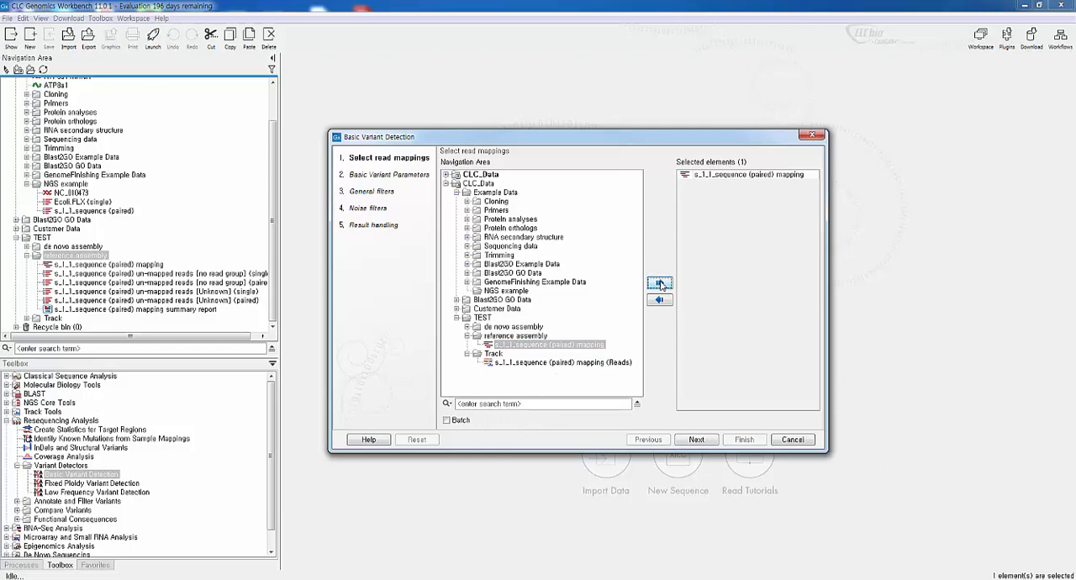
click(697, 439)
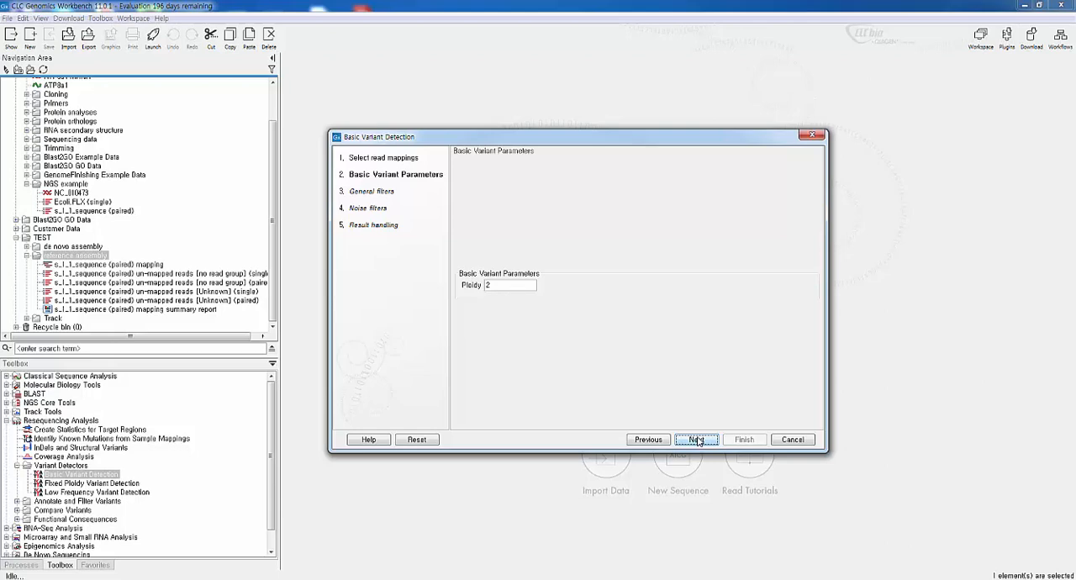
Accept ploidy 2 and the preset general and noise filters, with track and annotated table outputs saved and the log opened
click(697, 439)
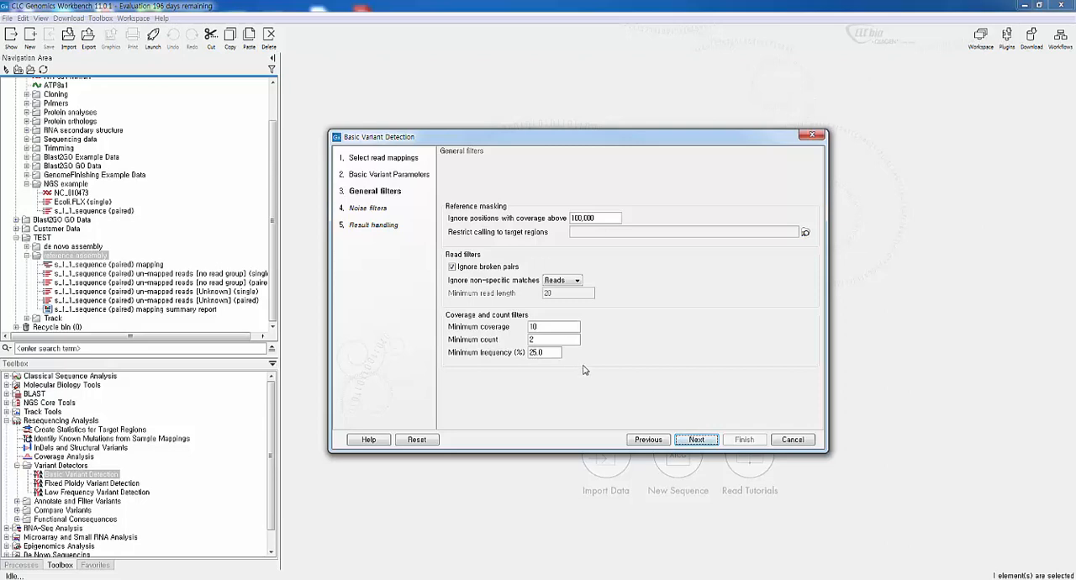
click(698, 439)
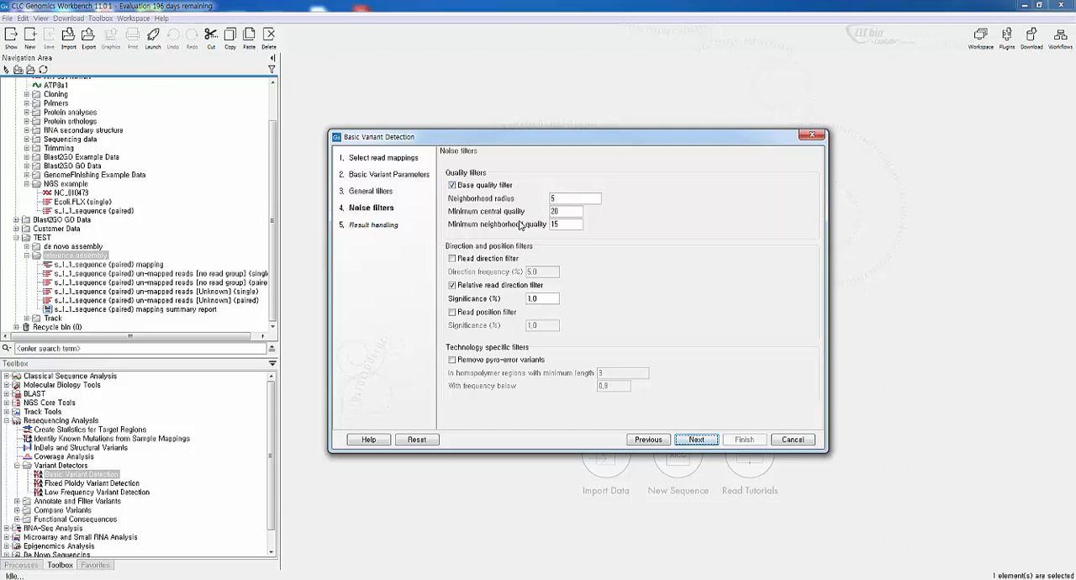
mouse_move(520, 225)
click(700, 443)
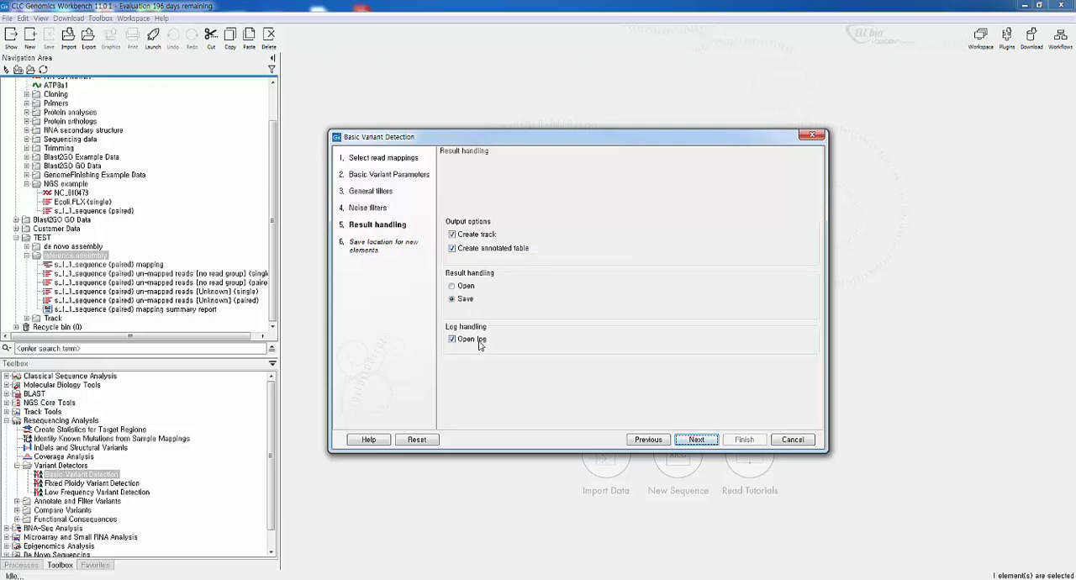
click(698, 439)
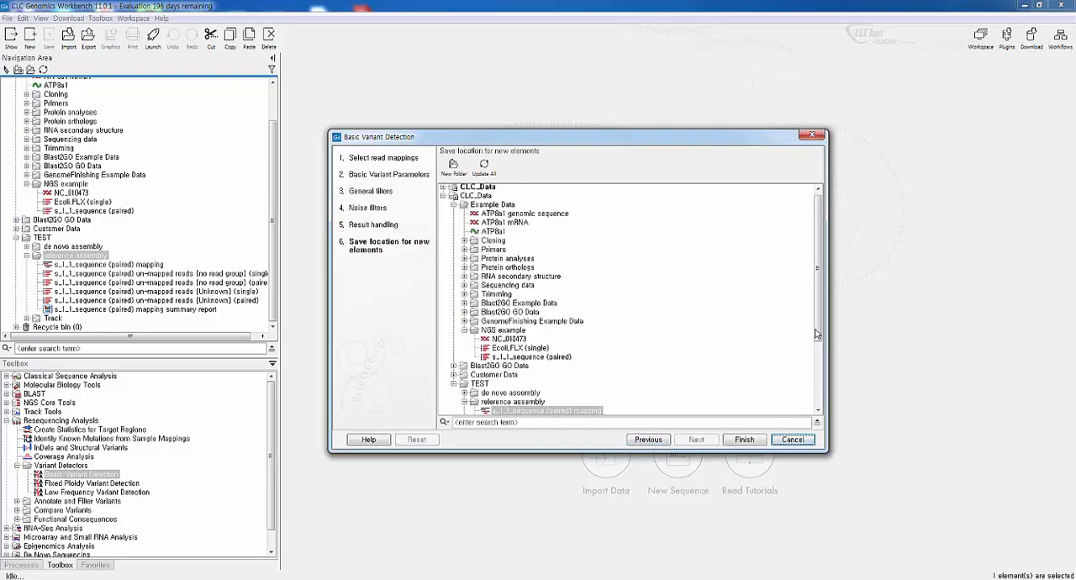
Create a folder named "Variant call" inside TEST as the save location and run the variant detection
drag(815, 333, 827, 438)
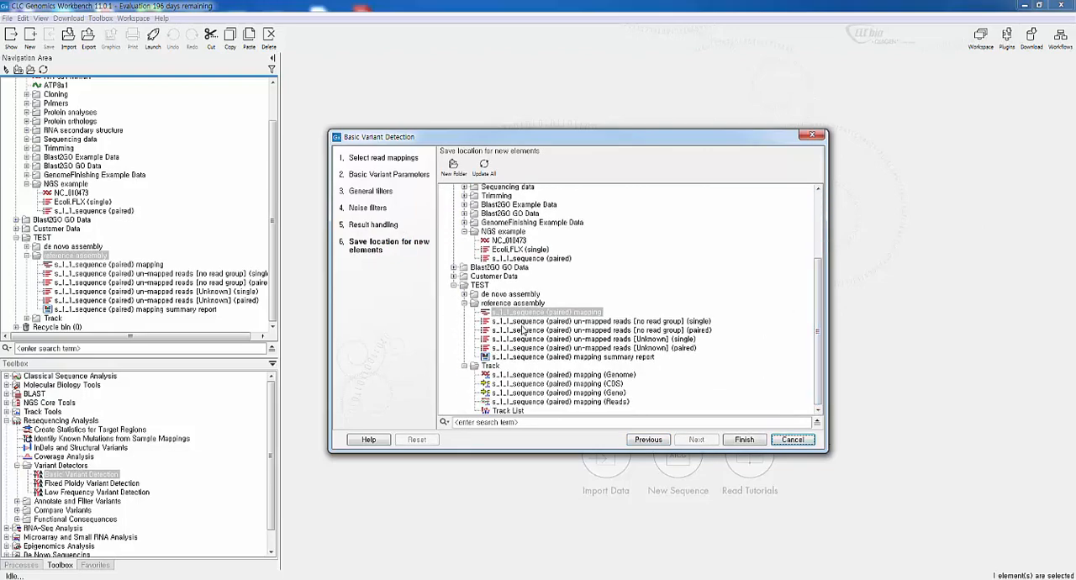
click(481, 285)
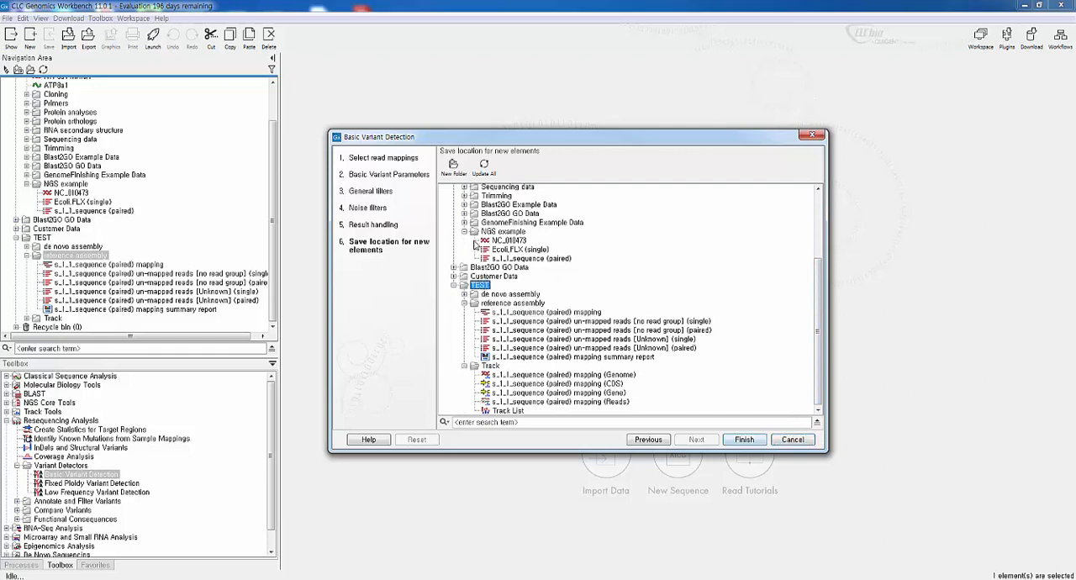
click(459, 174)
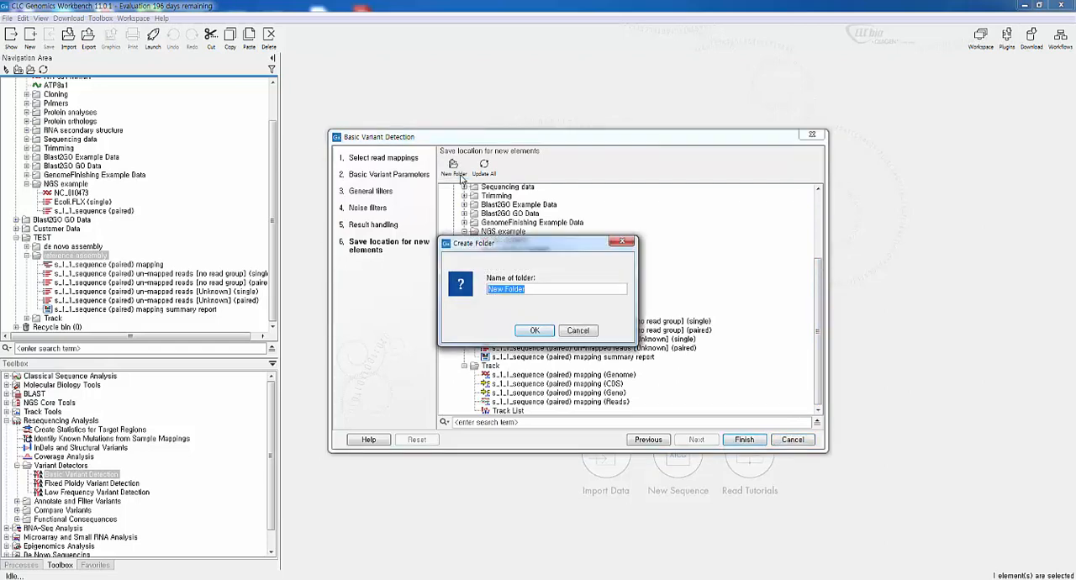
text(Variant call)
key(Return)
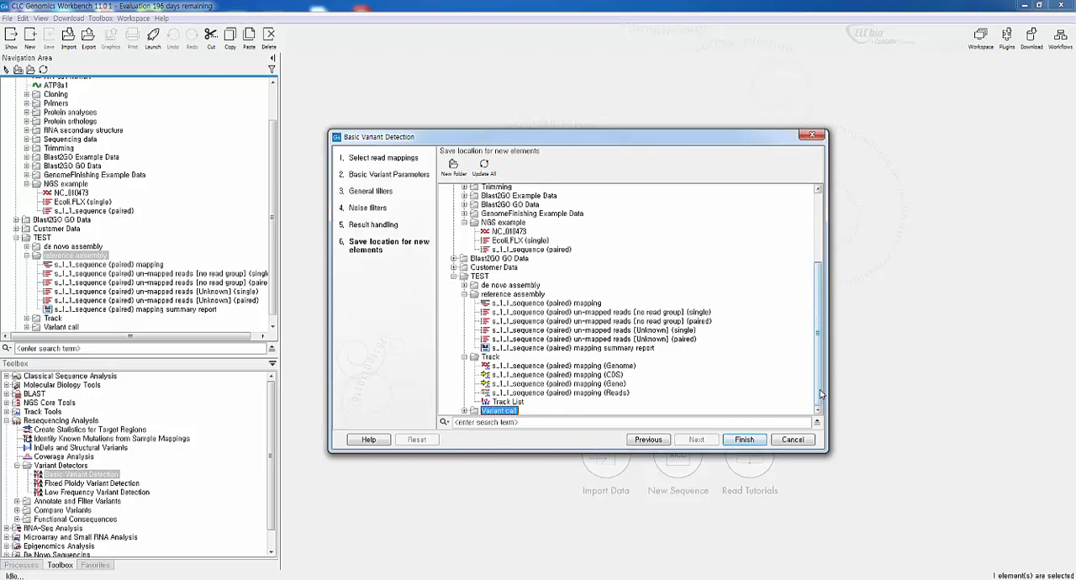
click(755, 440)
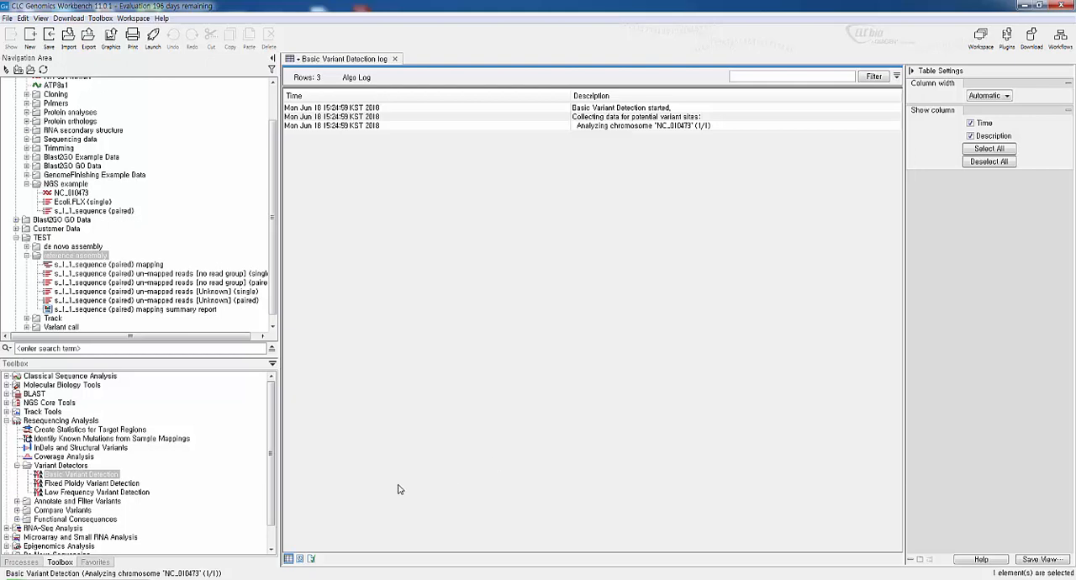
Check the progress of the detection process, and expand the Variant call folder in an enlarged Navigation Area
click(35, 565)
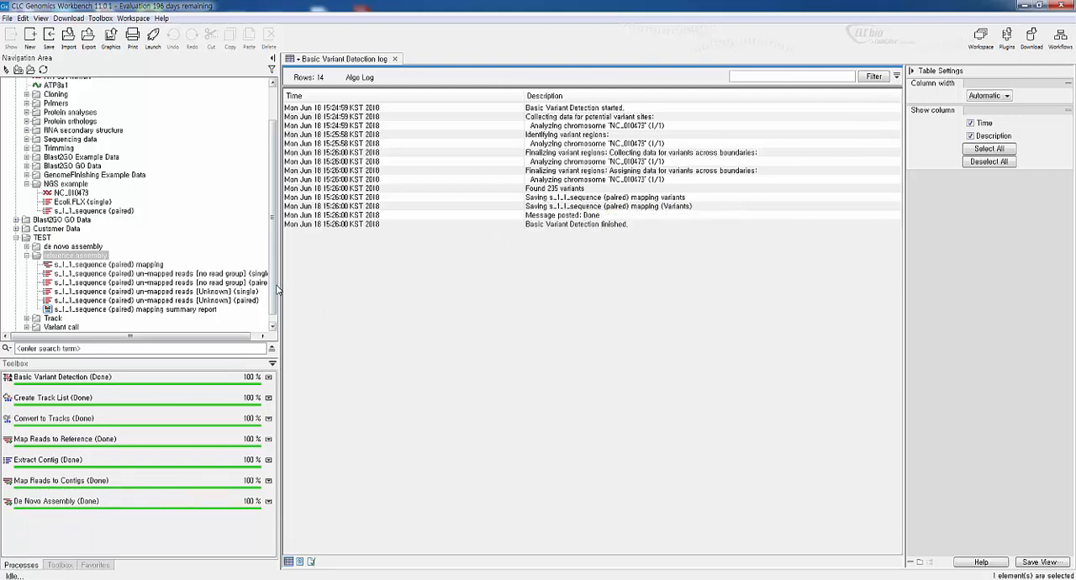
click(273, 328)
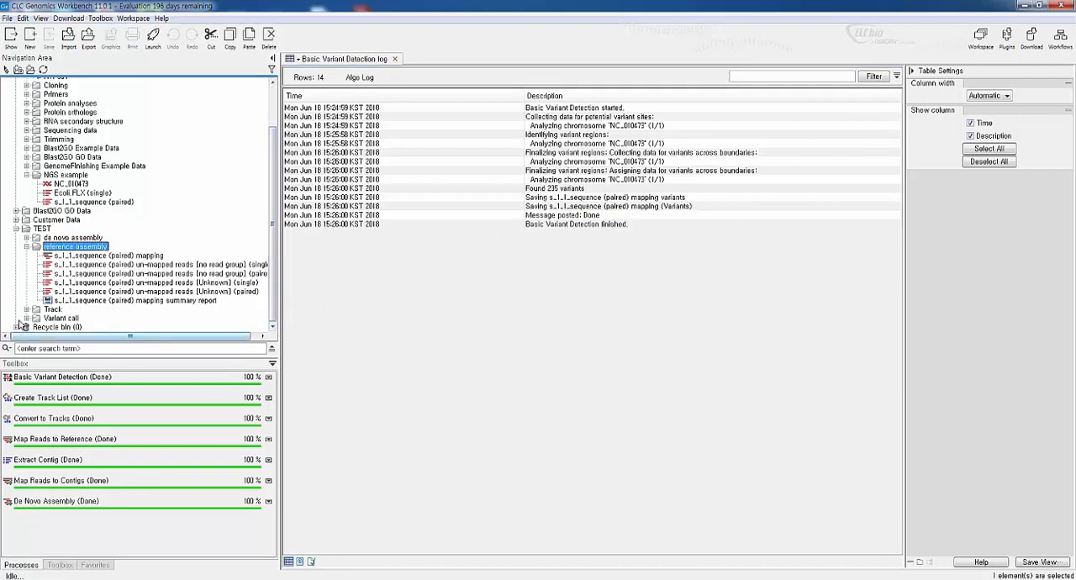
click(28, 319)
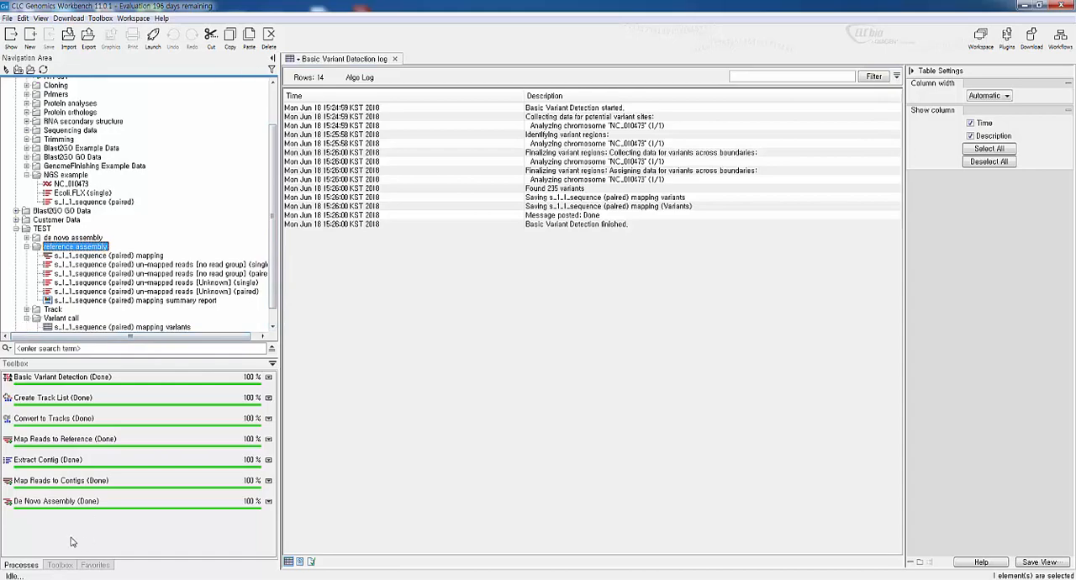
drag(123, 357, 122, 420)
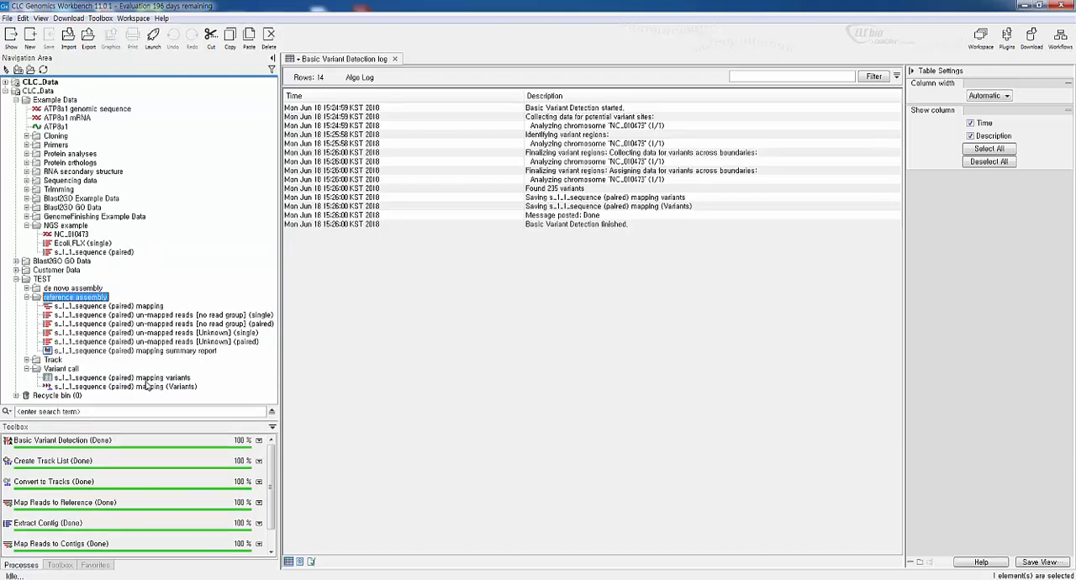
Open the s_1_1_sequence (paired) mapping (Variants) track and the mapping variants table, and select the table's first variant
double_click(144, 387)
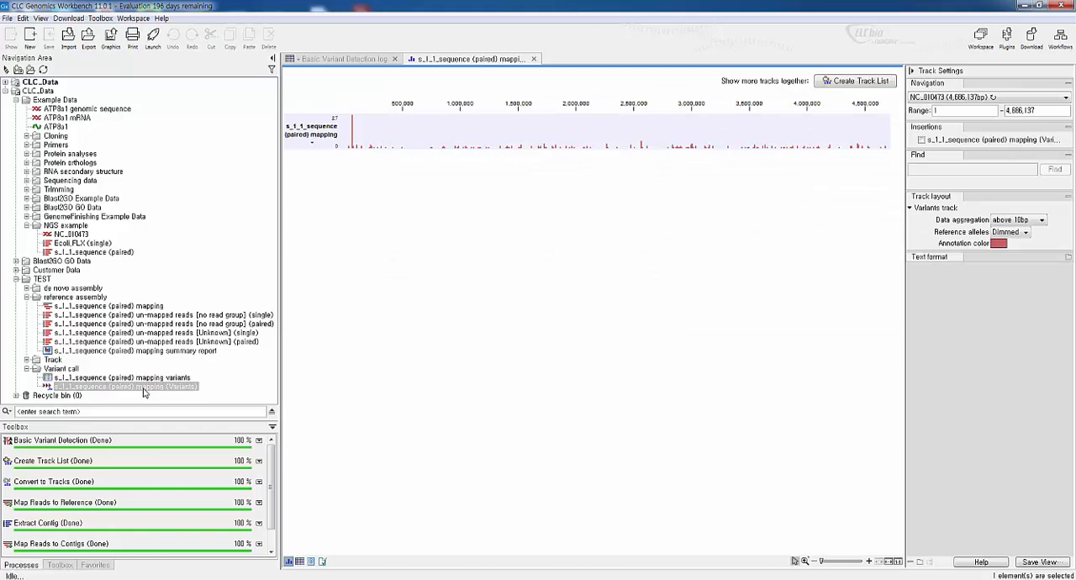
double_click(149, 379)
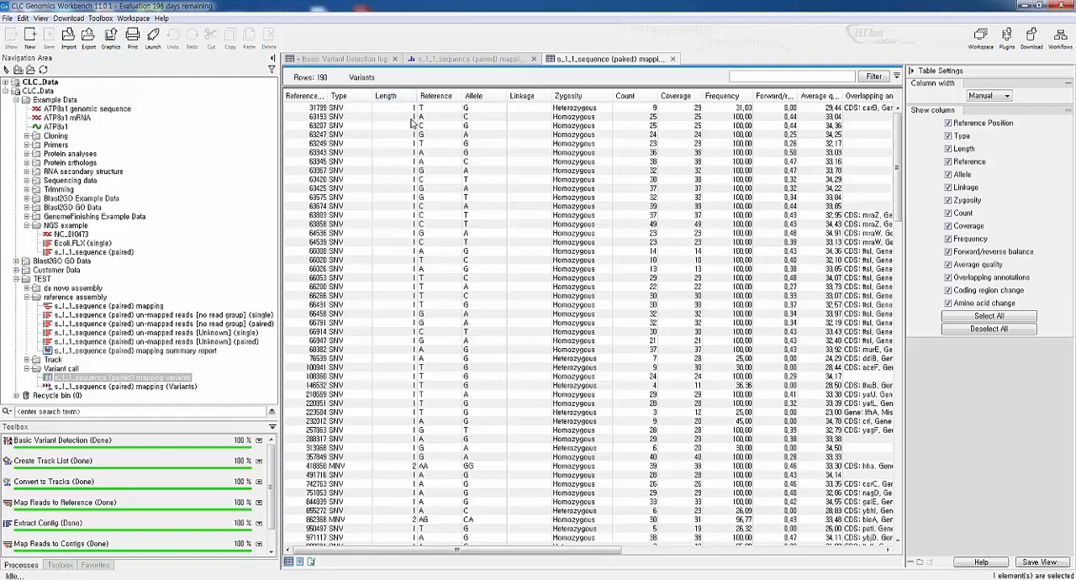
click(440, 109)
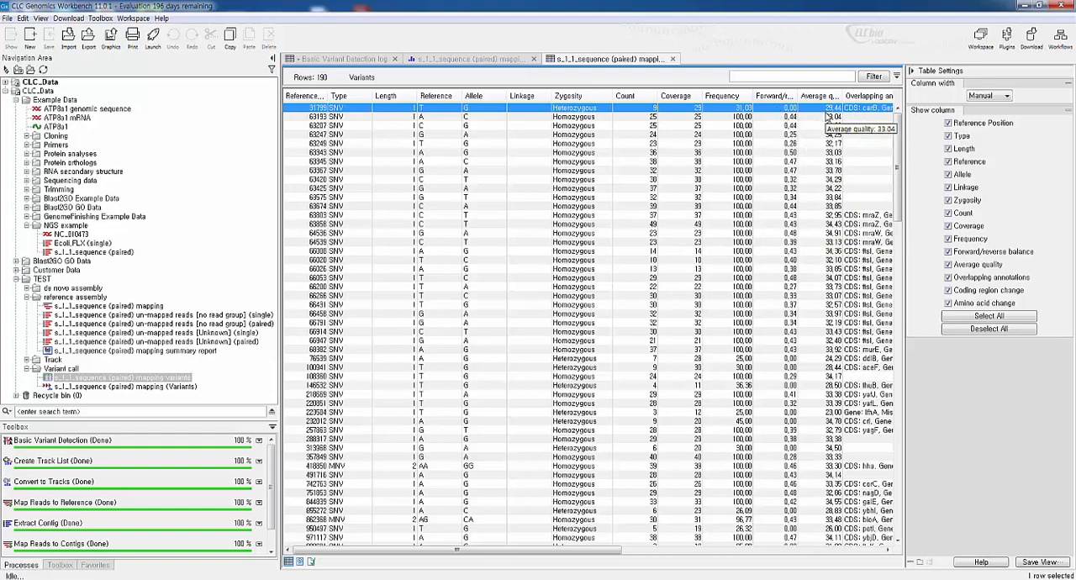
Examine all columns of the variants table, including Overlapping annotations, Coding region change and Amino acid change
click(476, 543)
drag(530, 552, 713, 555)
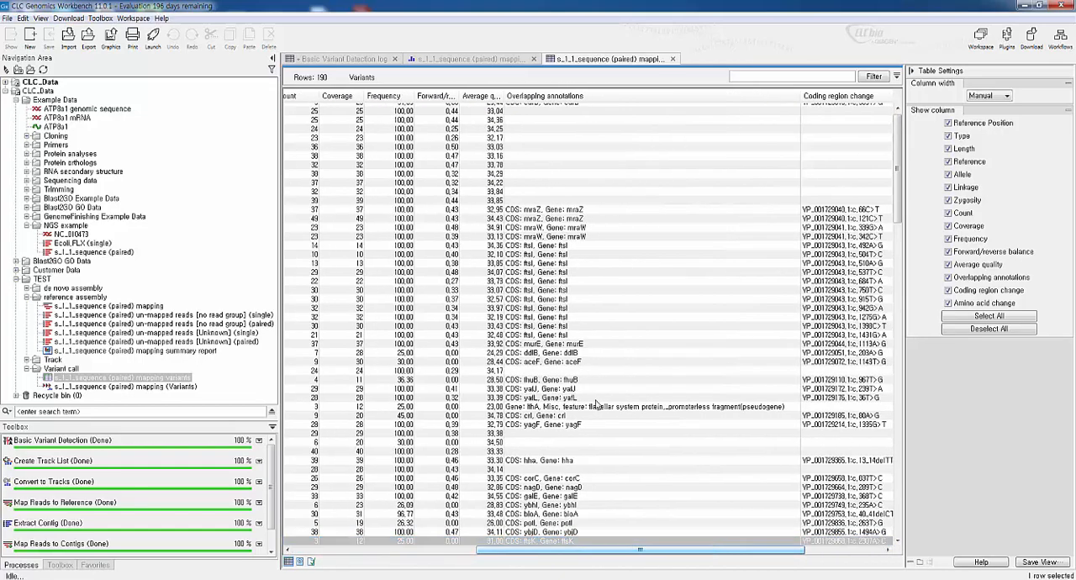
scroll(898, 171, up, 1)
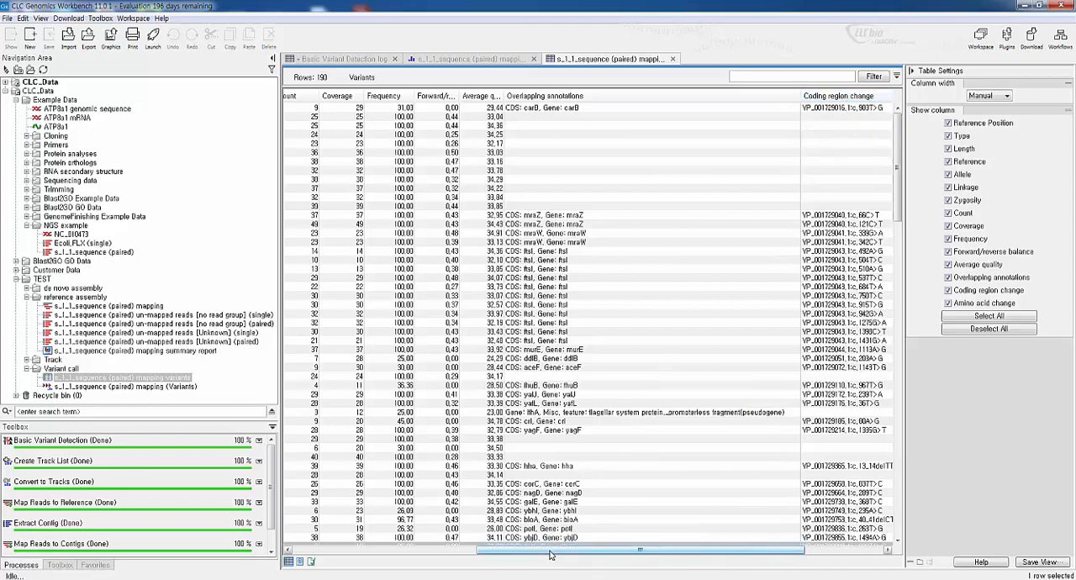
drag(610, 550, 687, 547)
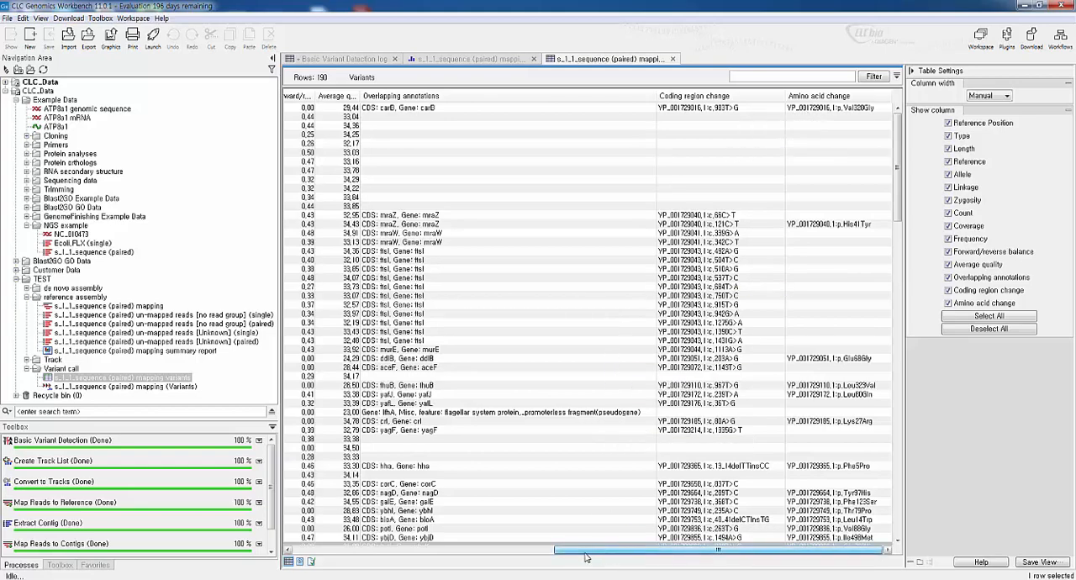
drag(612, 550, 349, 551)
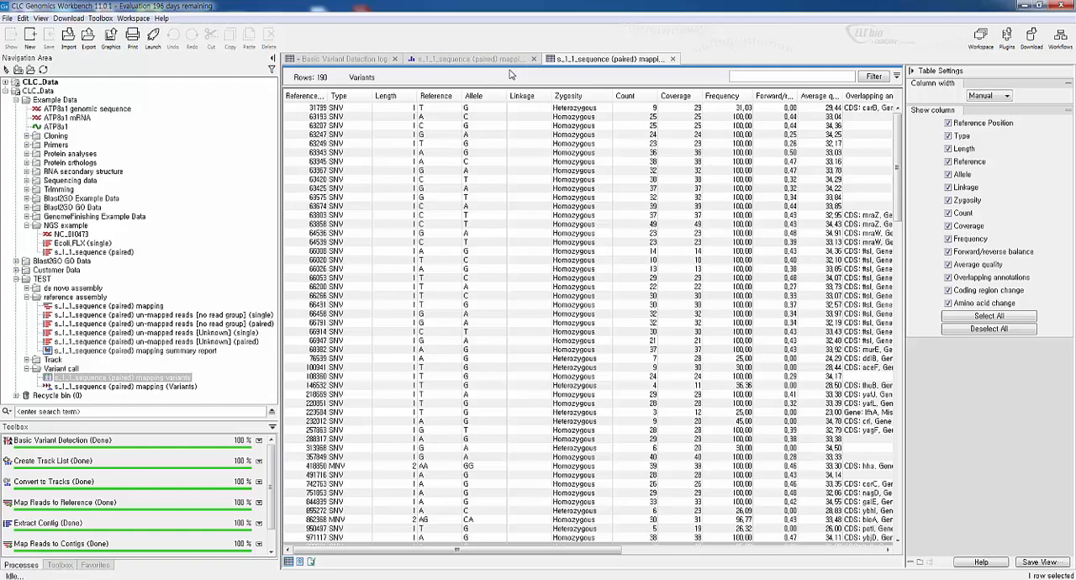
Show the s_1_1_sequence (paired) mapping (Variants) track and expand the Track folder inside TEST
click(473, 60)
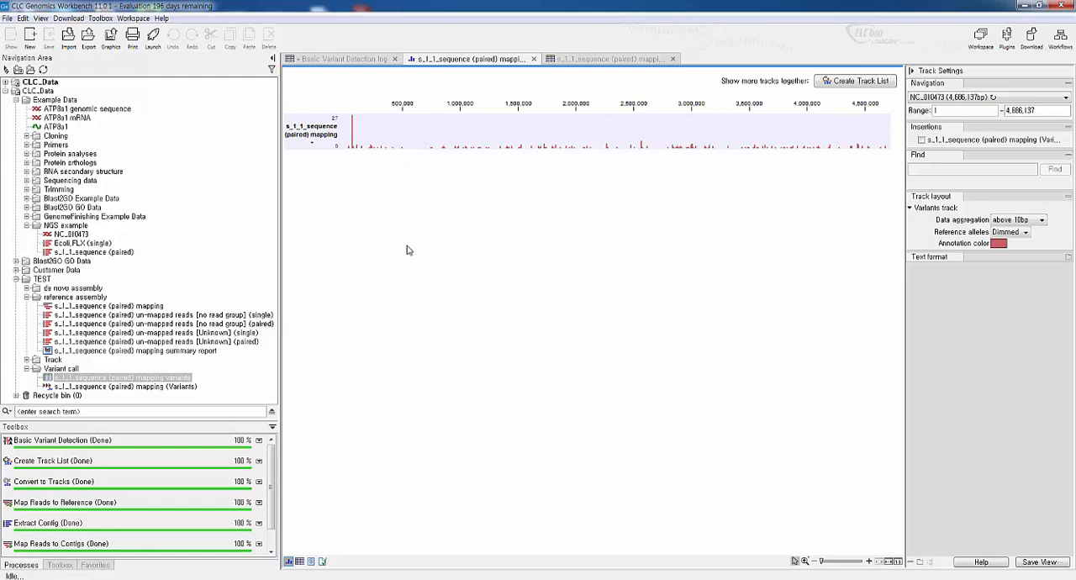
click(26, 361)
click(272, 337)
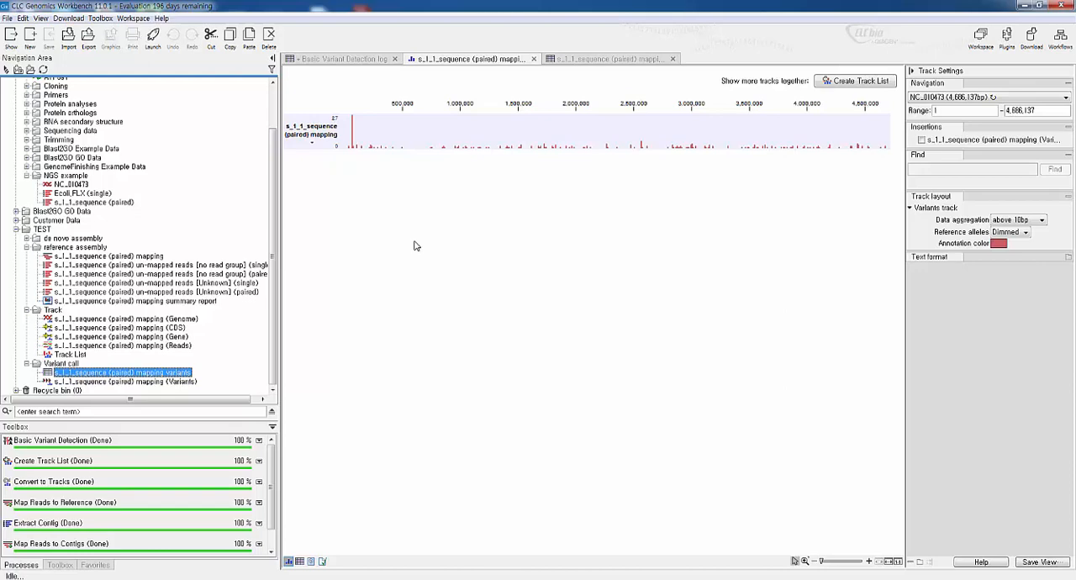
Sort the mapping variants table by Frequency in descending order and select its first variant
click(608, 60)
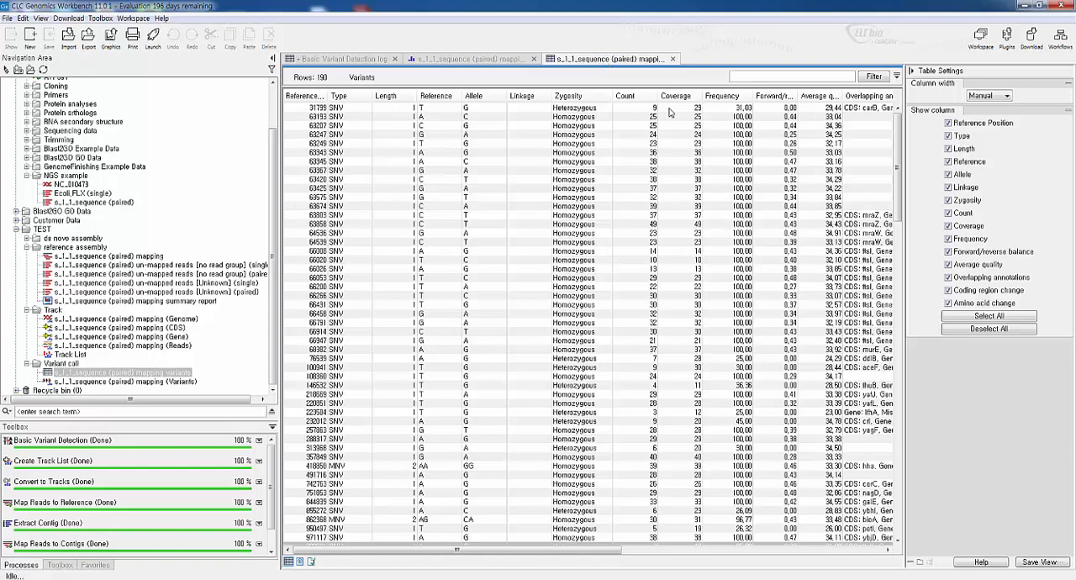
click(733, 97)
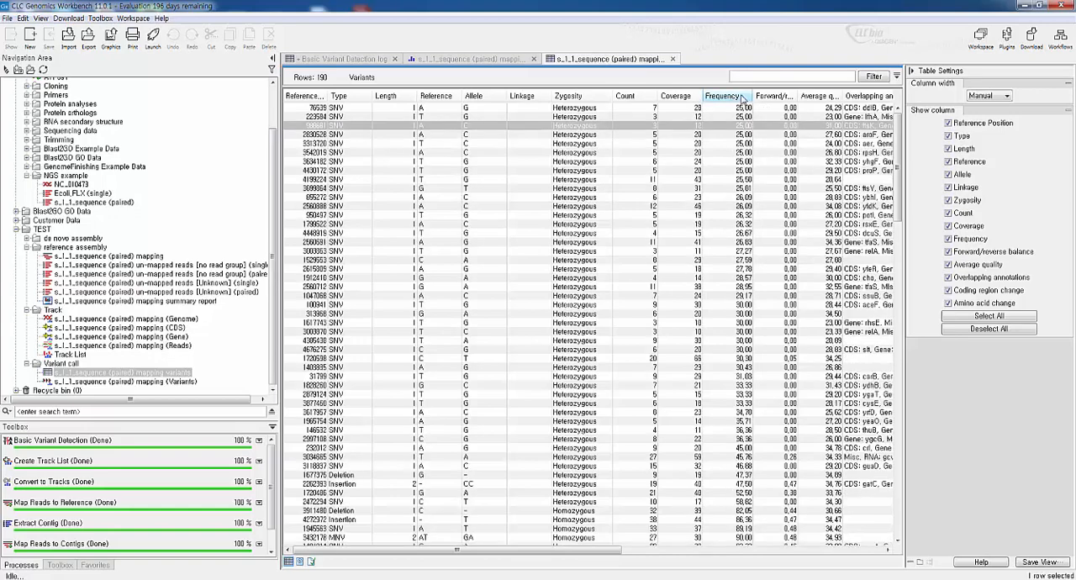
click(743, 98)
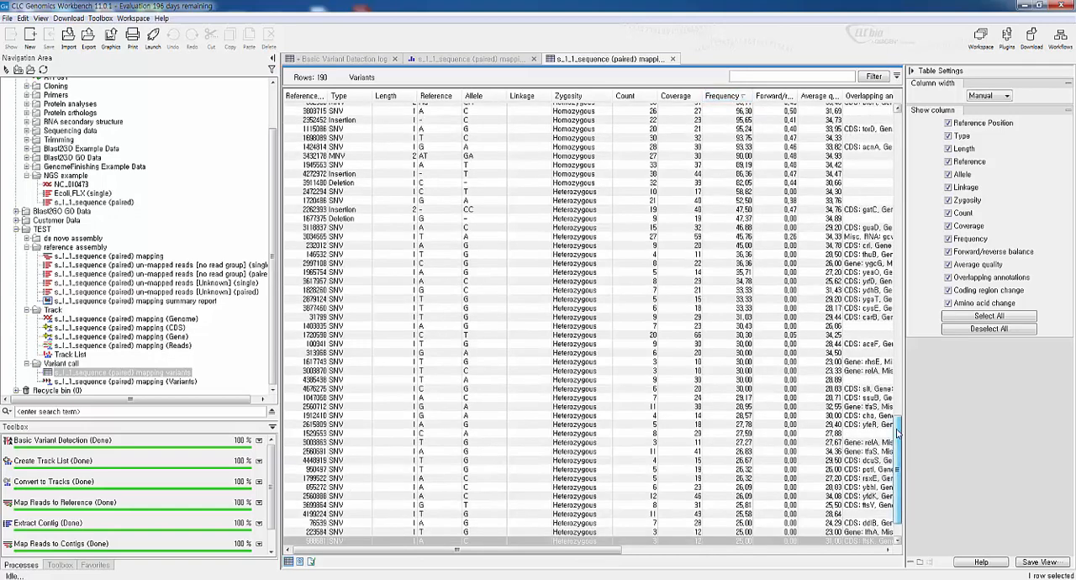
drag(897, 433, 868, 107)
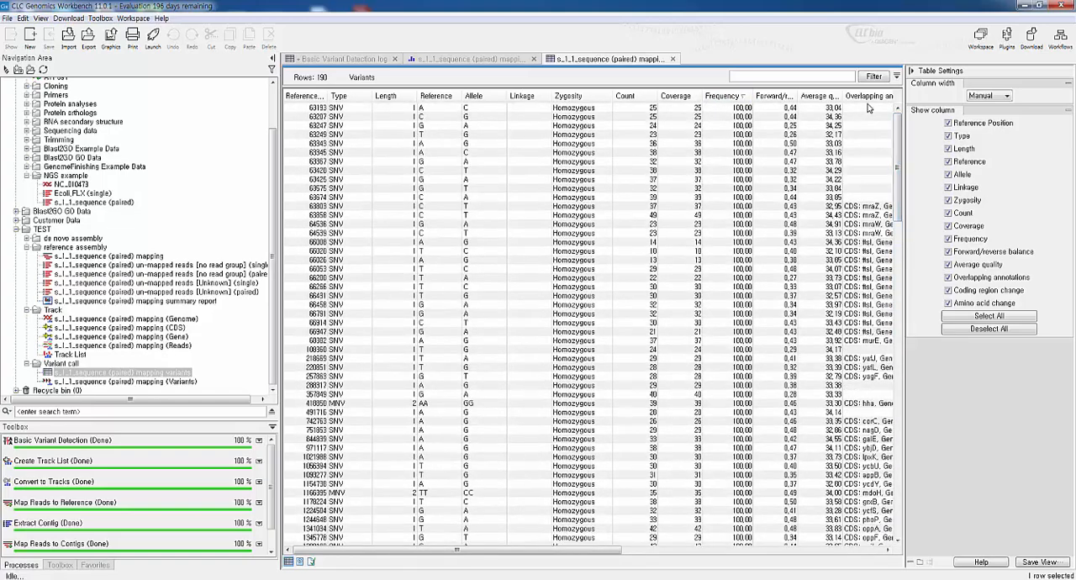
click(733, 115)
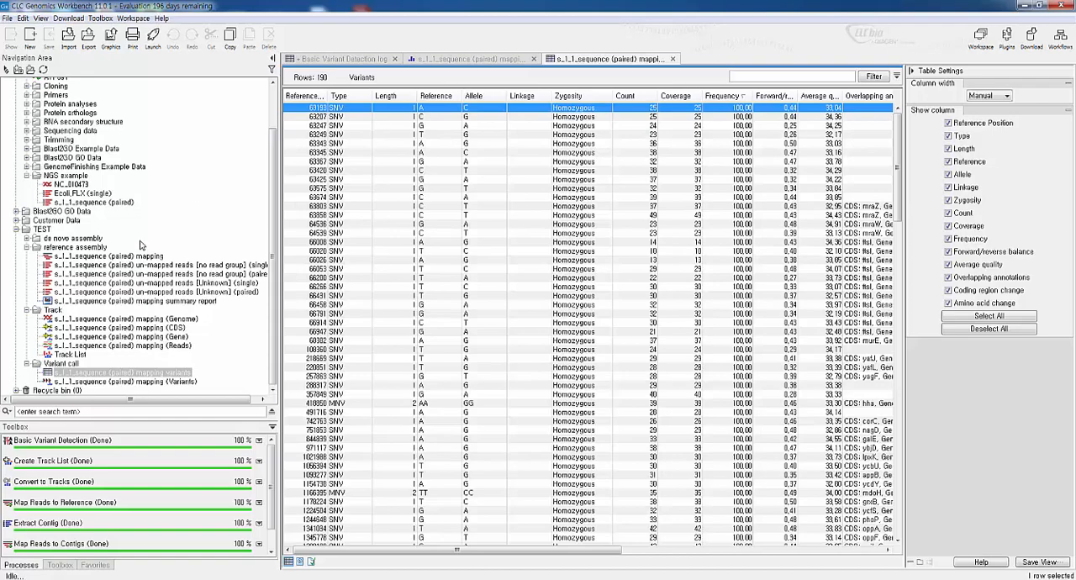
Open the s_1_1_sequence (paired) mapping and reopen the mapping variants table in a split view below it
click(100, 257)
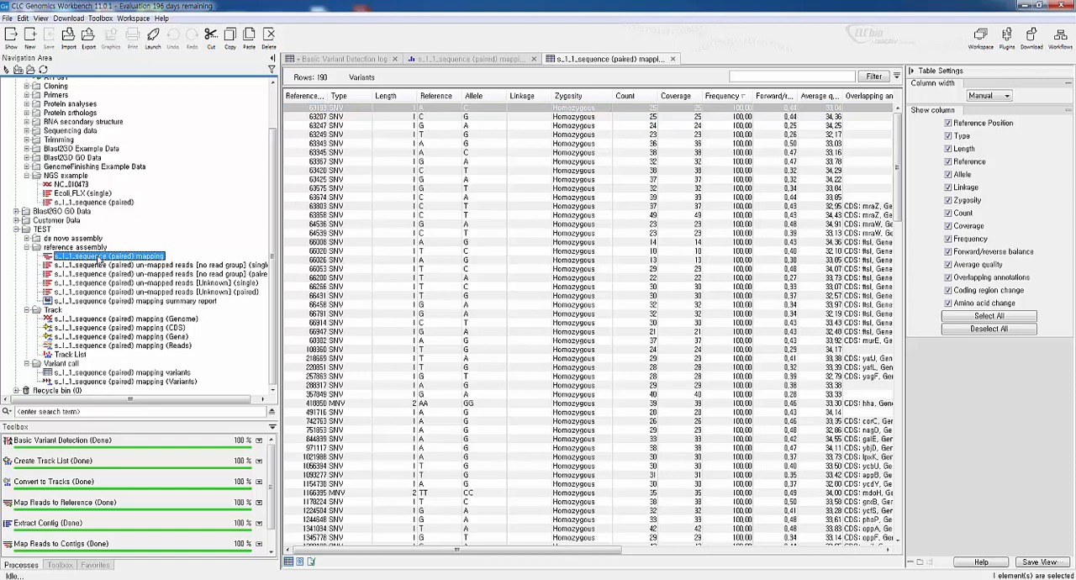
double_click(101, 256)
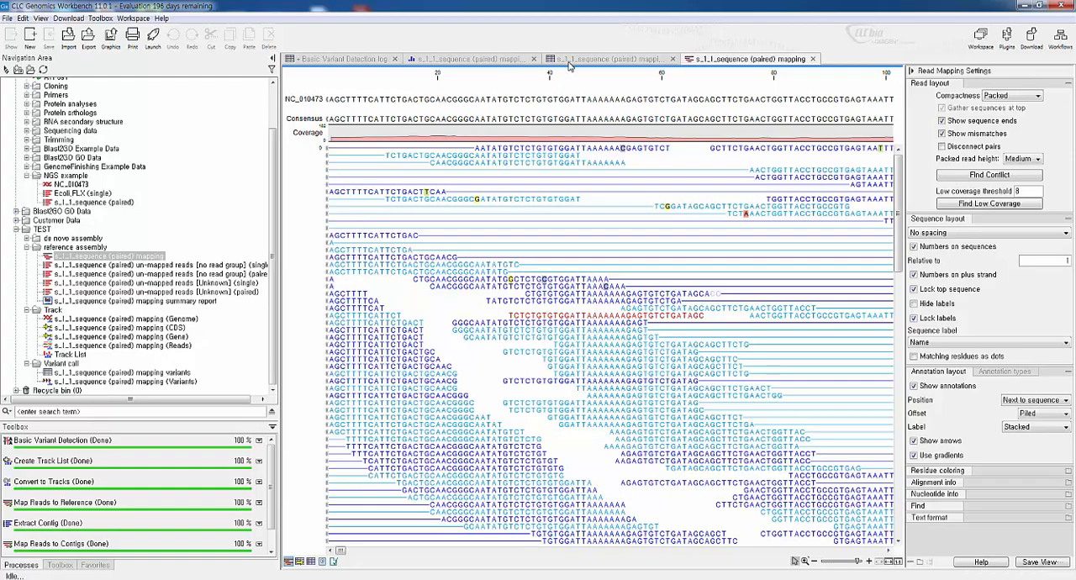
click(673, 59)
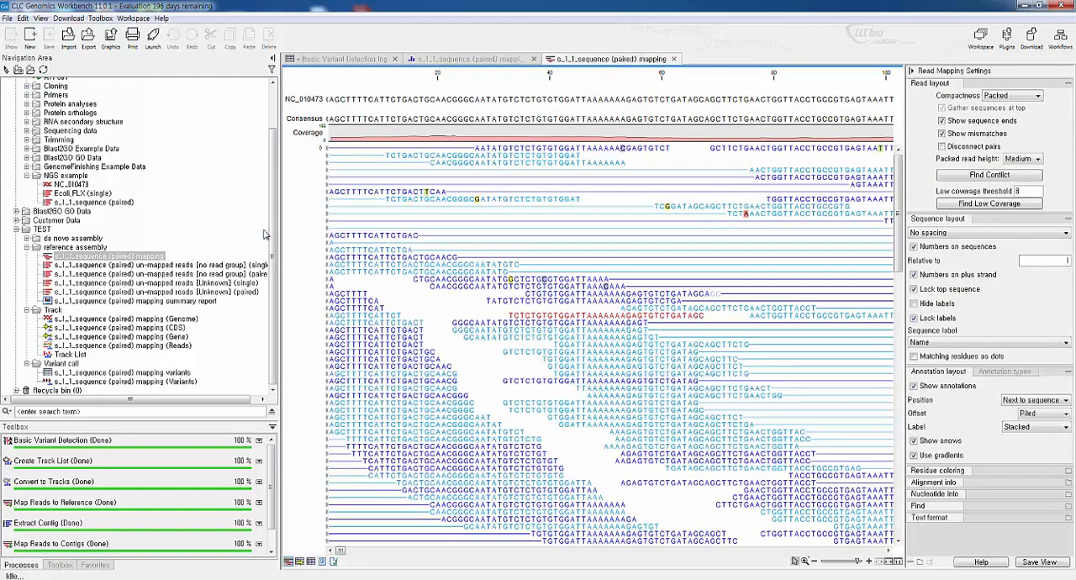
double_click(84, 375)
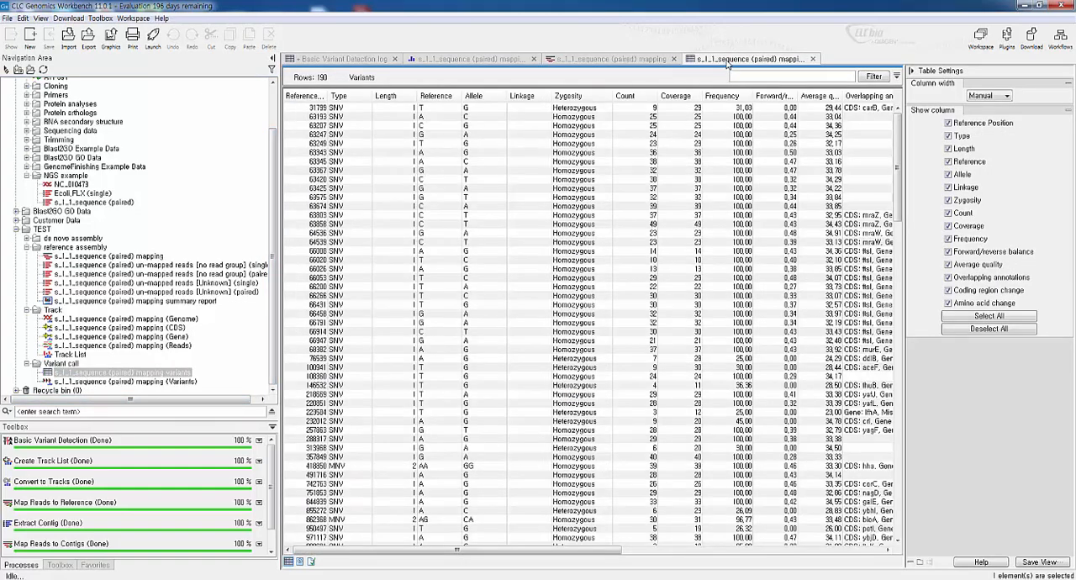
drag(729, 65, 687, 561)
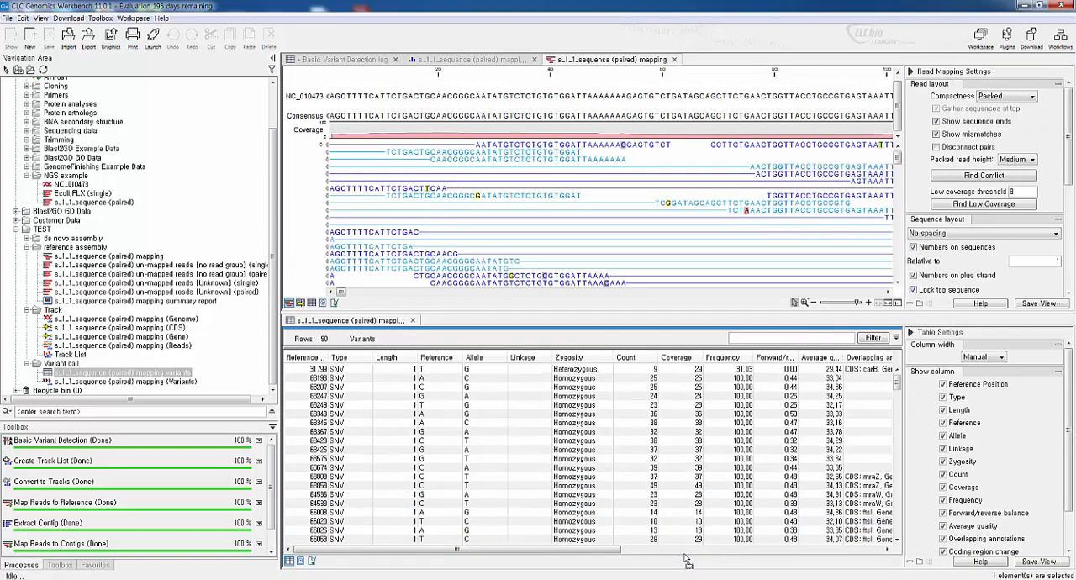
Select the variants at reference positions 63343 and 64539 in the table to inspect their reads in the mapping
click(591, 416)
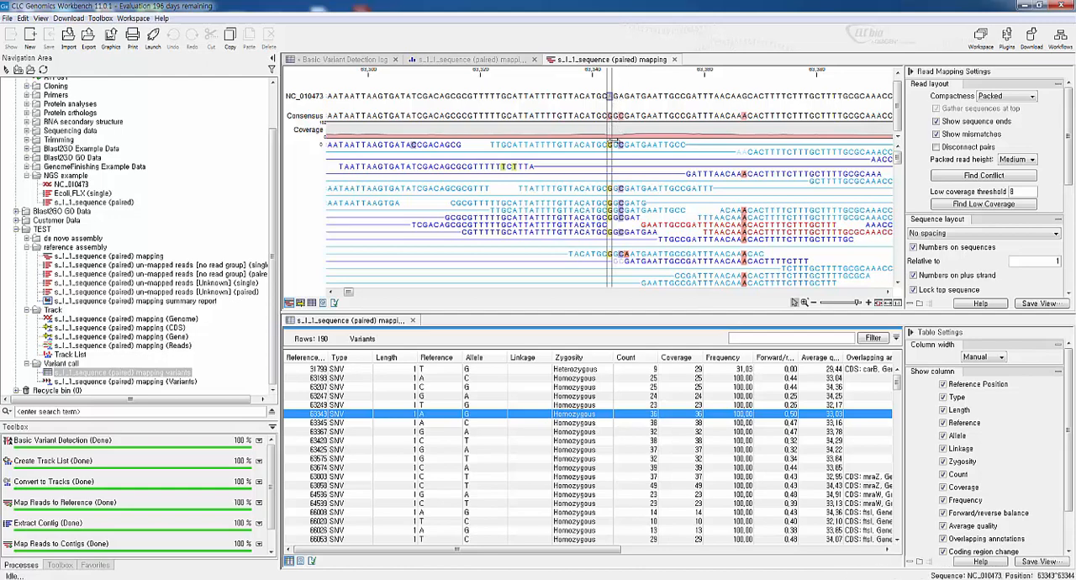
click(898, 162)
drag(898, 162, 877, 157)
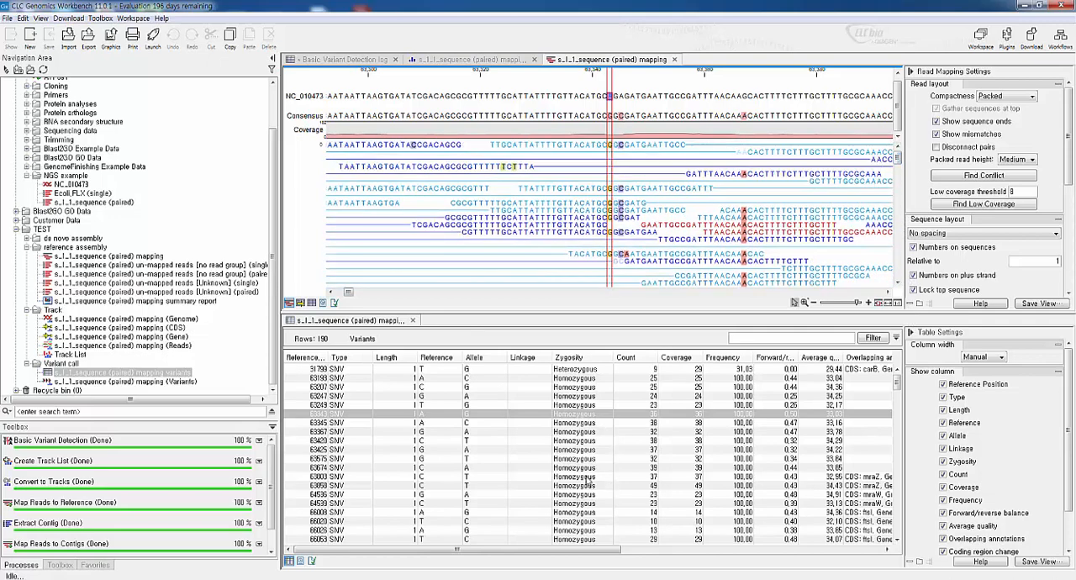
click(558, 461)
click(555, 504)
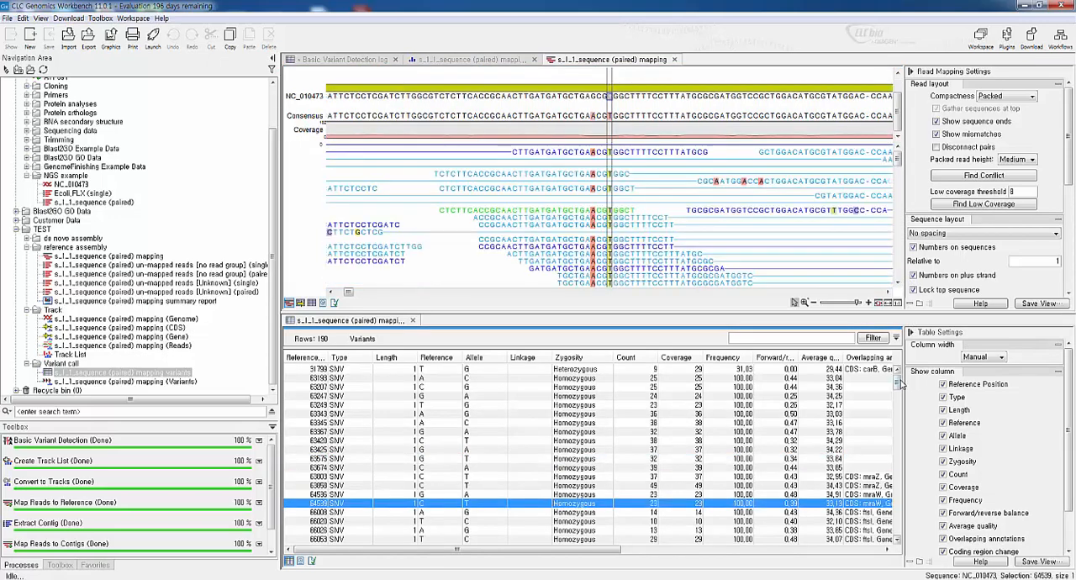
Inspect the reads at the variants in positions 66200, 66791 and 66947, and return to the variant at 66200
drag(898, 383, 900, 395)
click(705, 443)
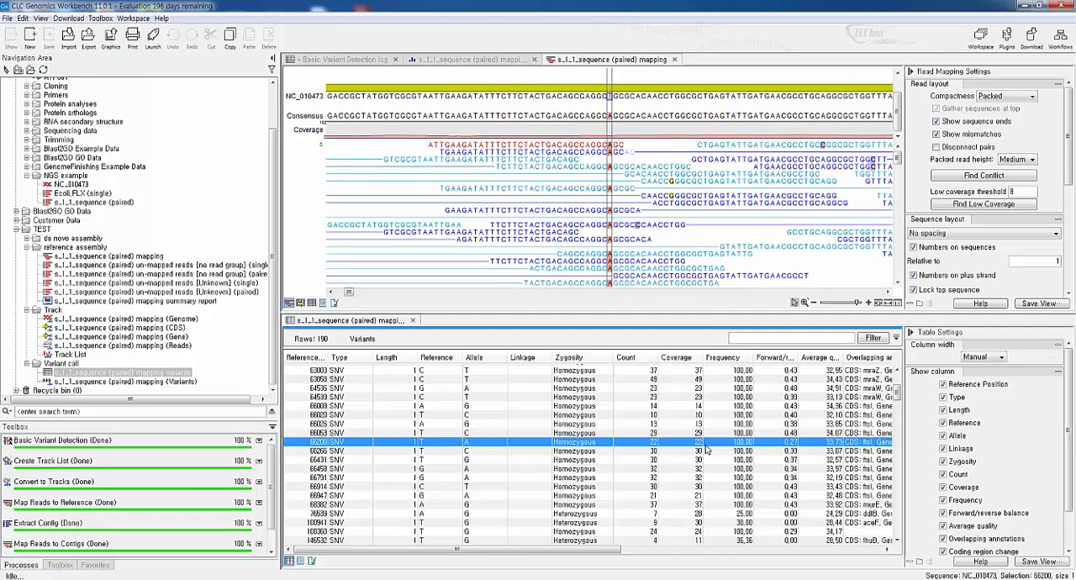
click(626, 478)
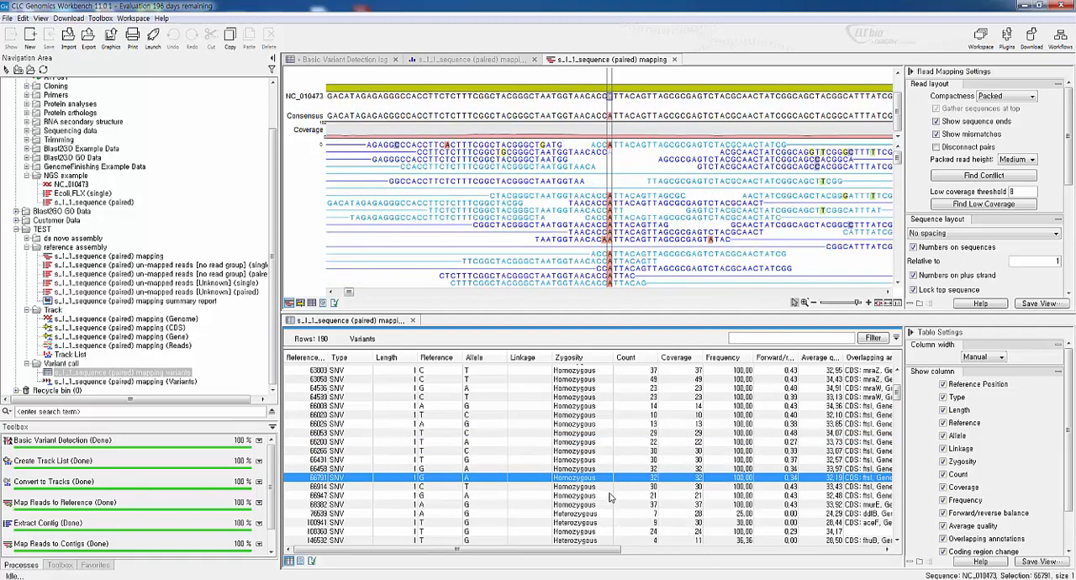
click(610, 497)
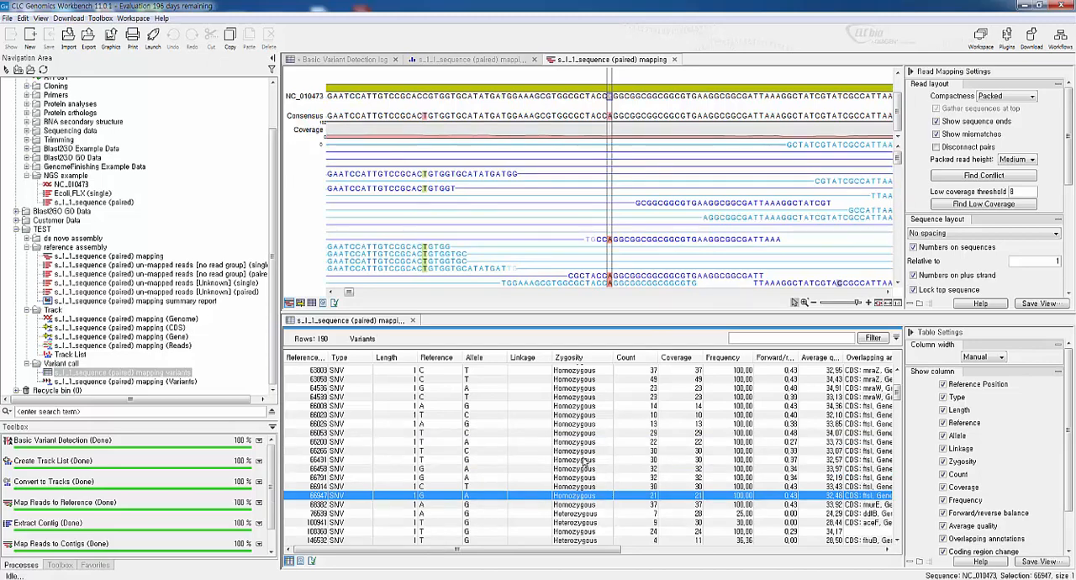
click(563, 426)
click(555, 443)
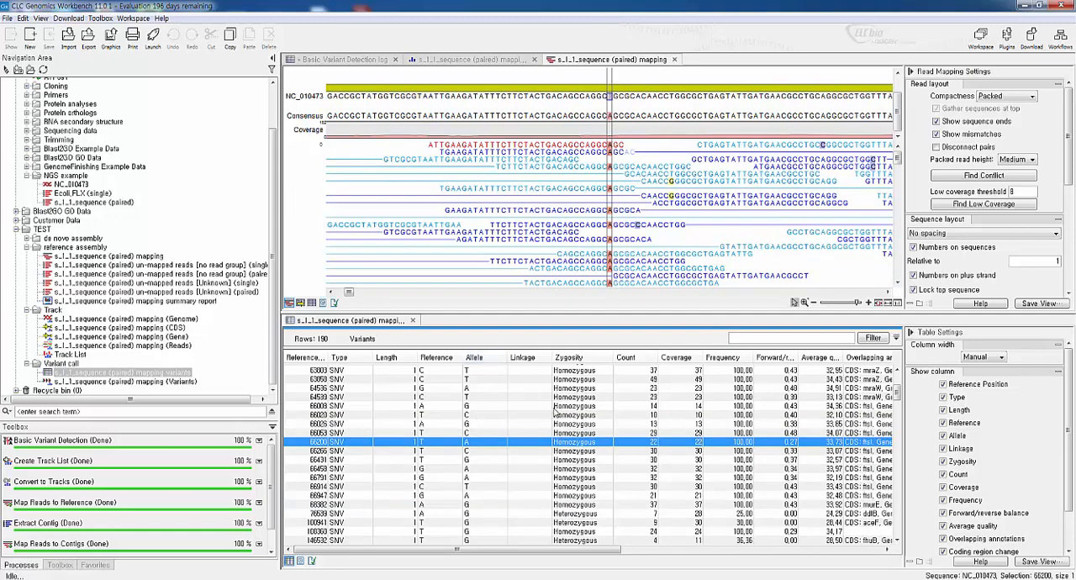
click(88, 35)
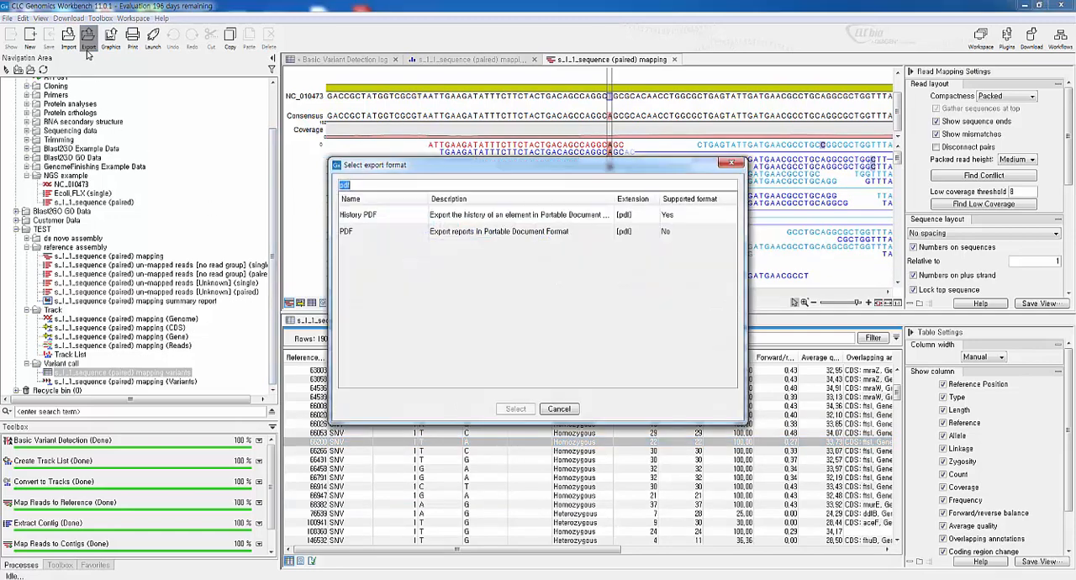
text(ex)
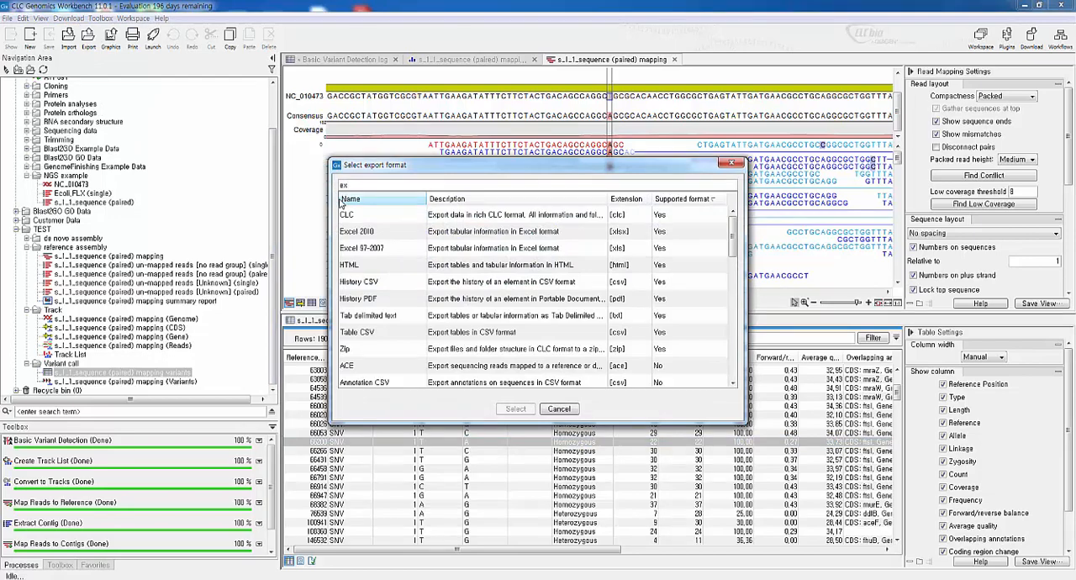
click(374, 236)
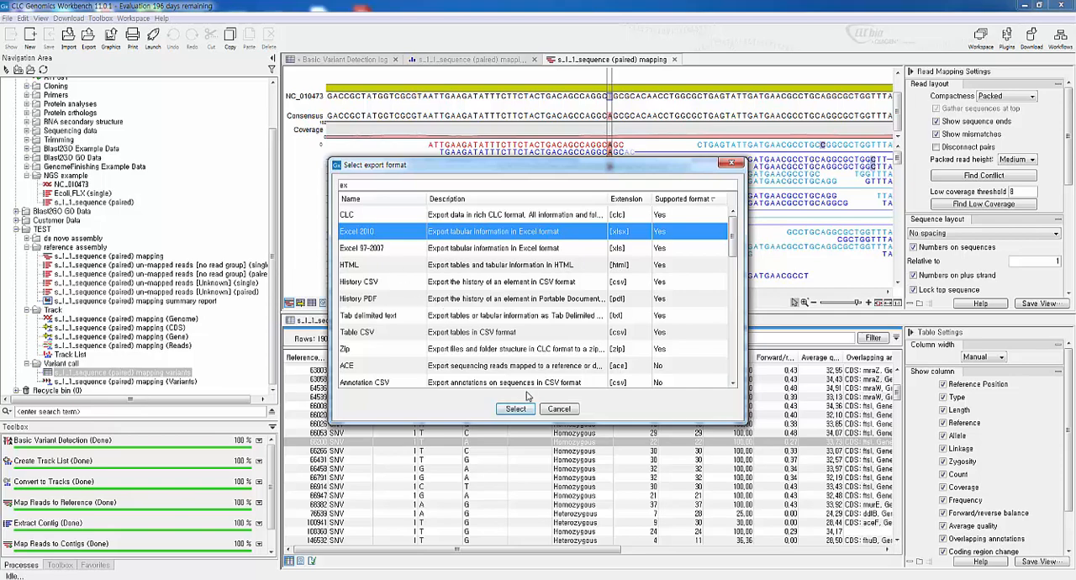
click(558, 410)
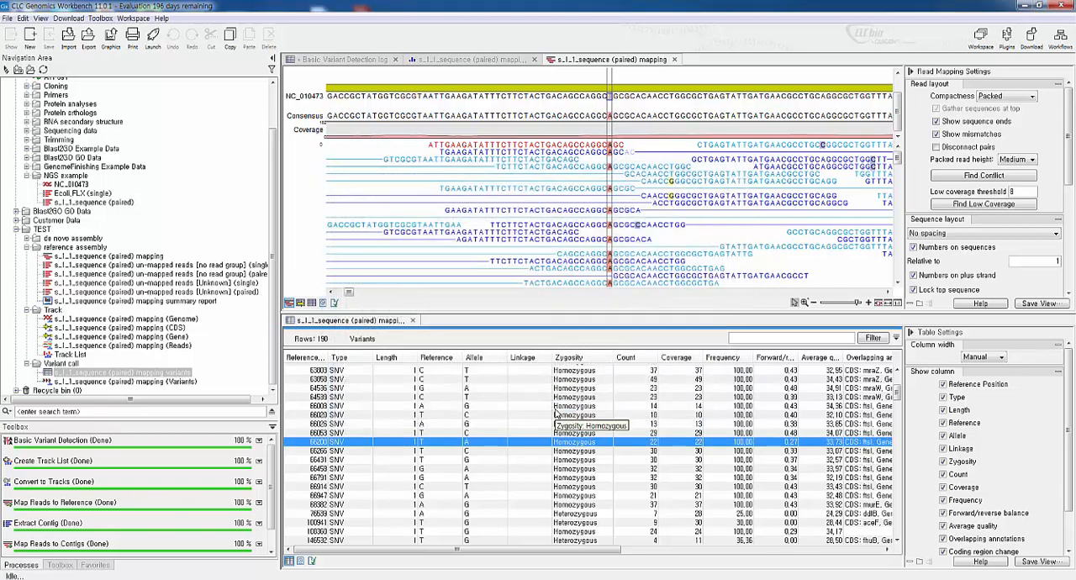
Close the variants table and the read mapping, and open the Track List from the Track folder
click(413, 320)
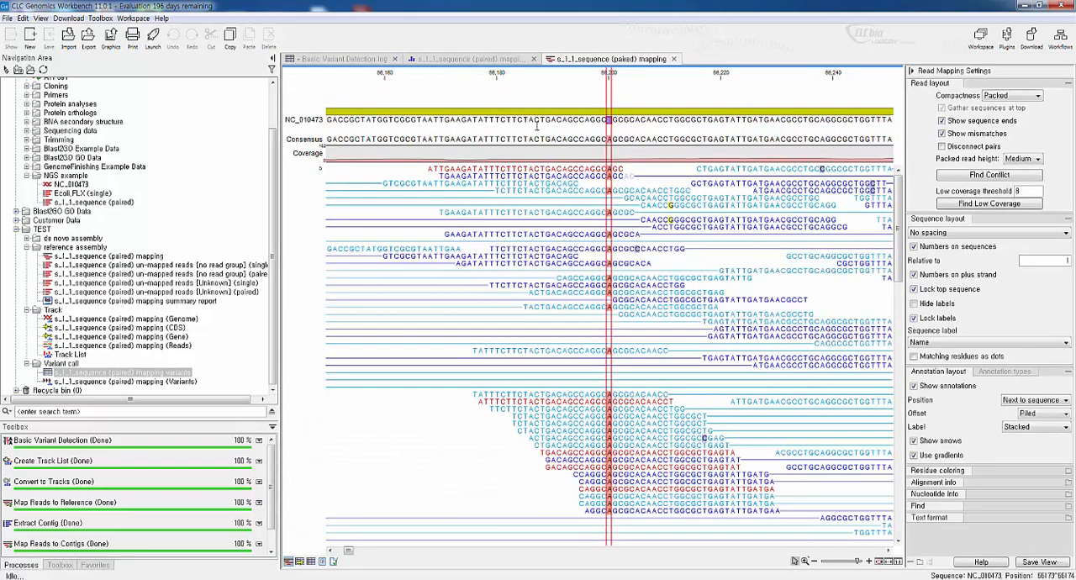
click(674, 60)
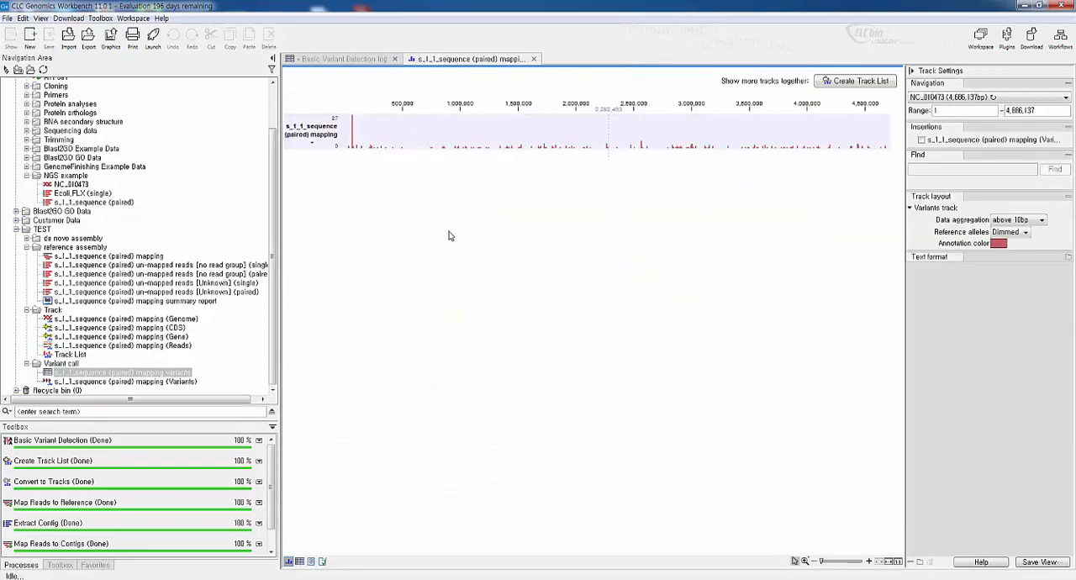
double_click(66, 355)
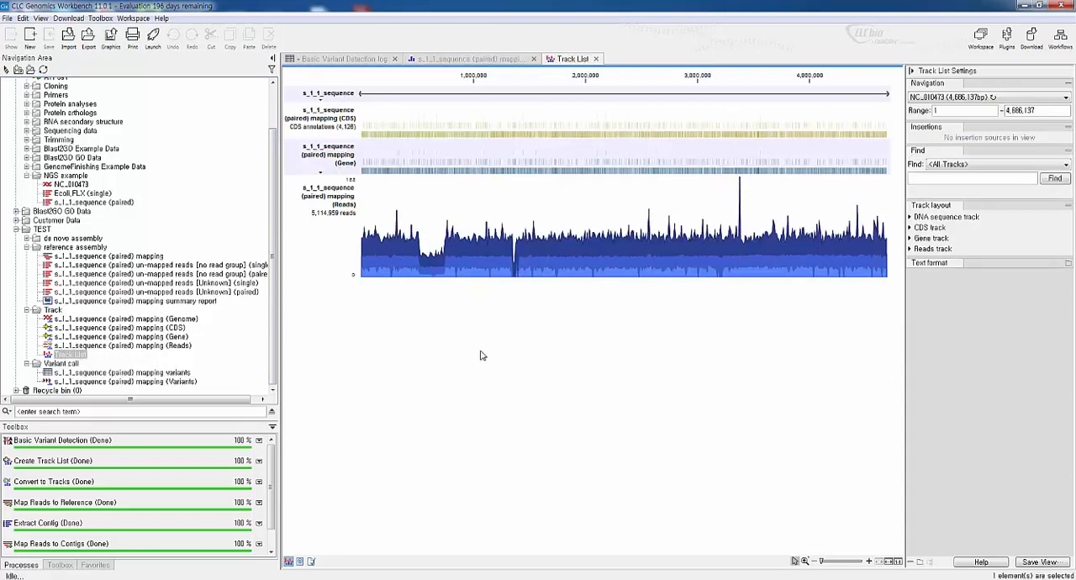
Include the s_1_1_sequence (paired) mapping (Variants) track from the Variant call folder in the Track List
right_click(517, 366)
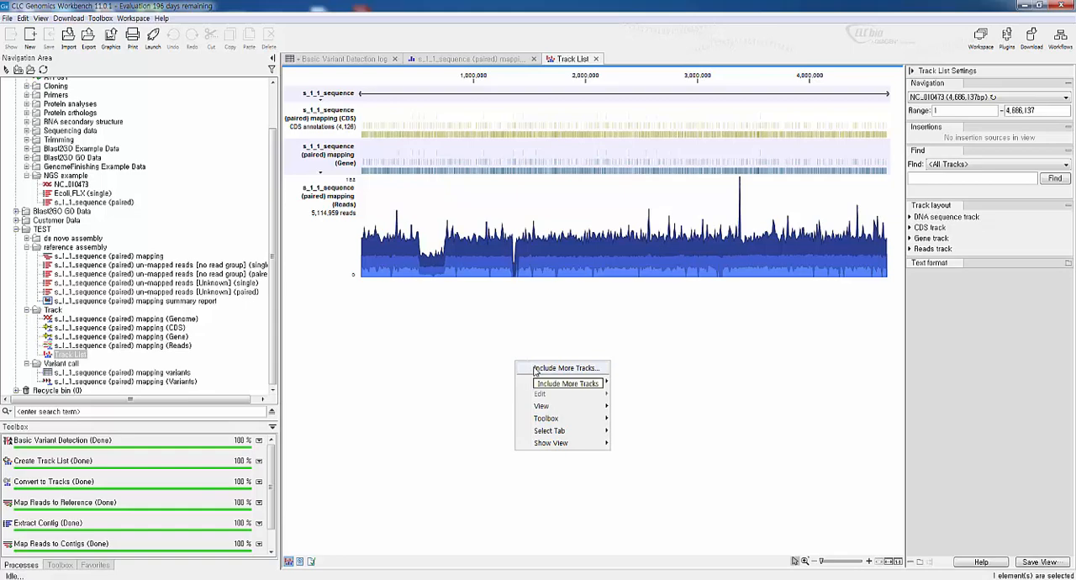
click(536, 371)
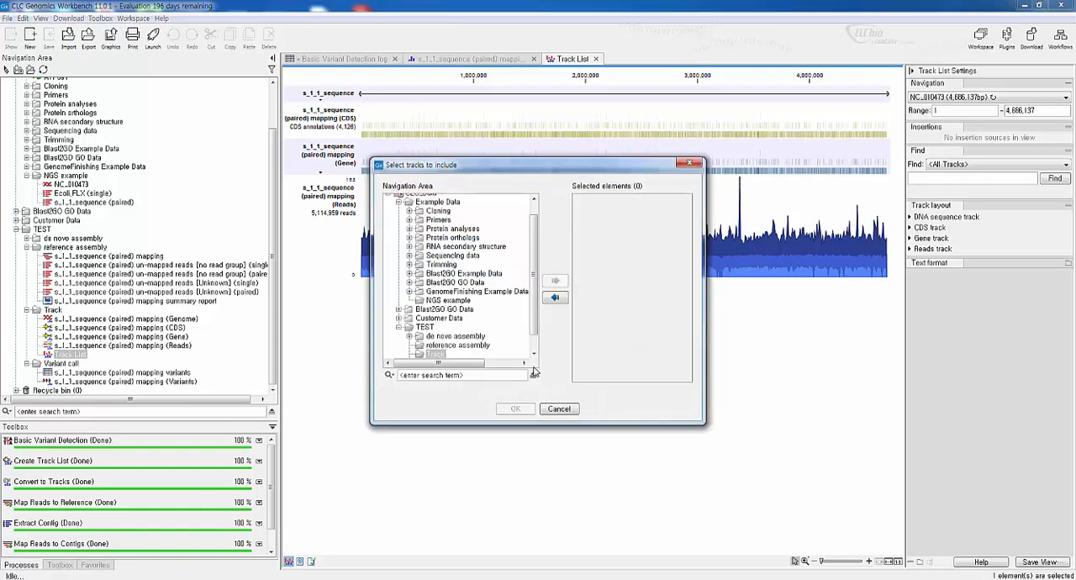
click(533, 351)
double_click(513, 354)
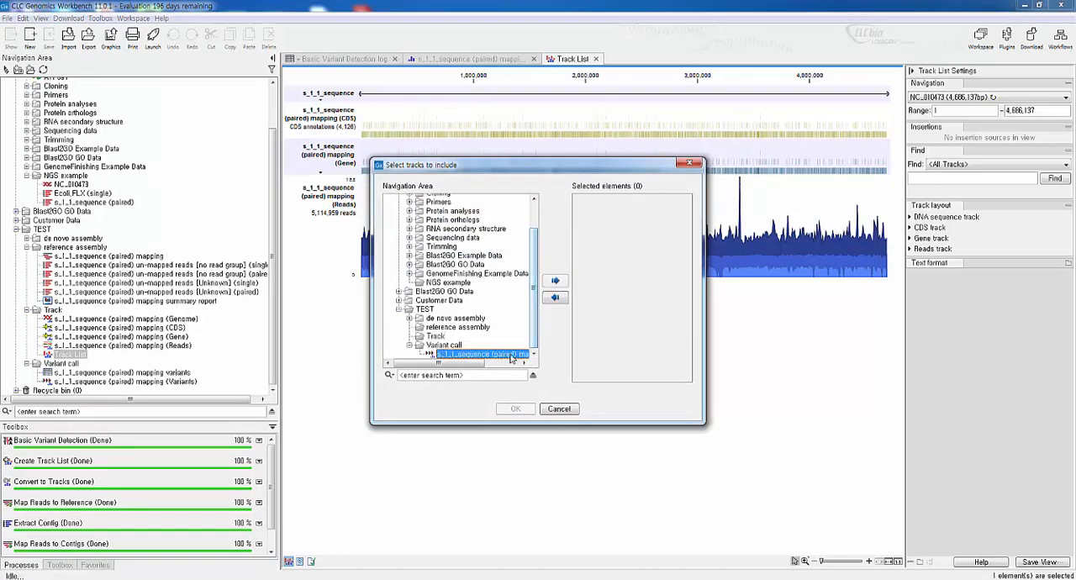
click(510, 410)
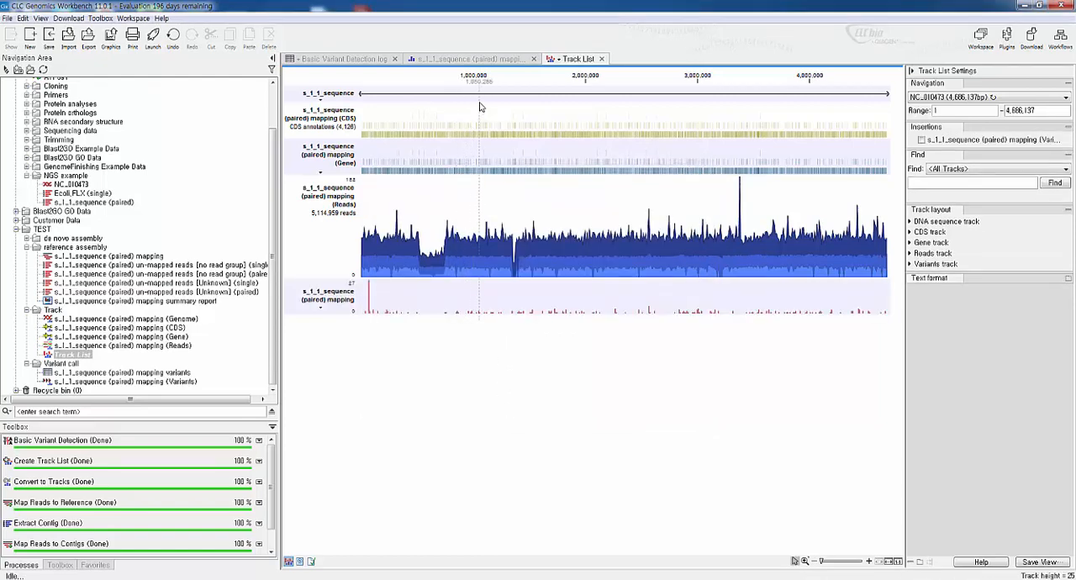
Return to the separate Variants track view and select the mapping variants table in the Variant call folder
click(488, 60)
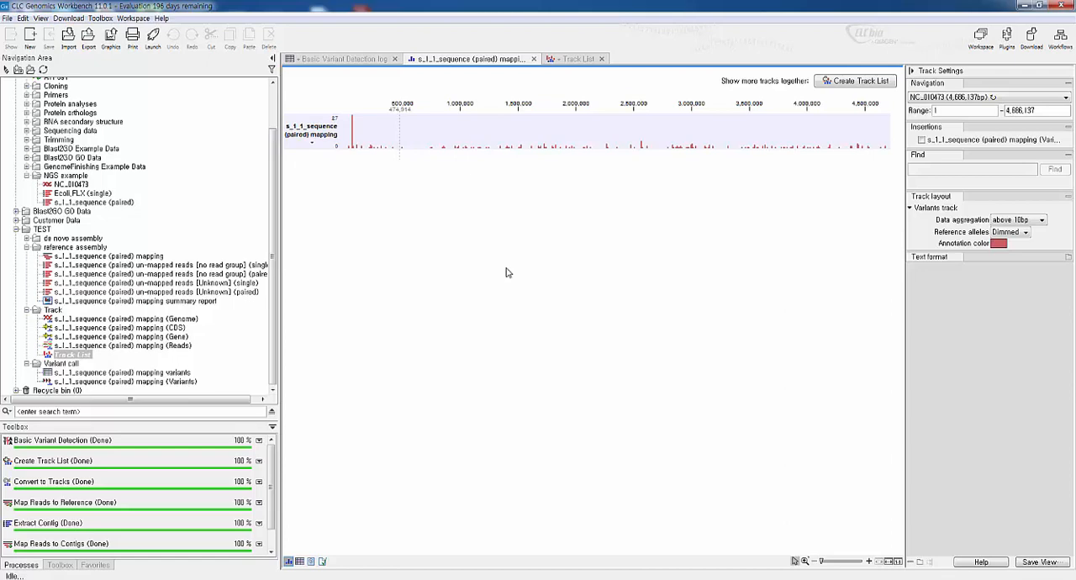
click(190, 376)
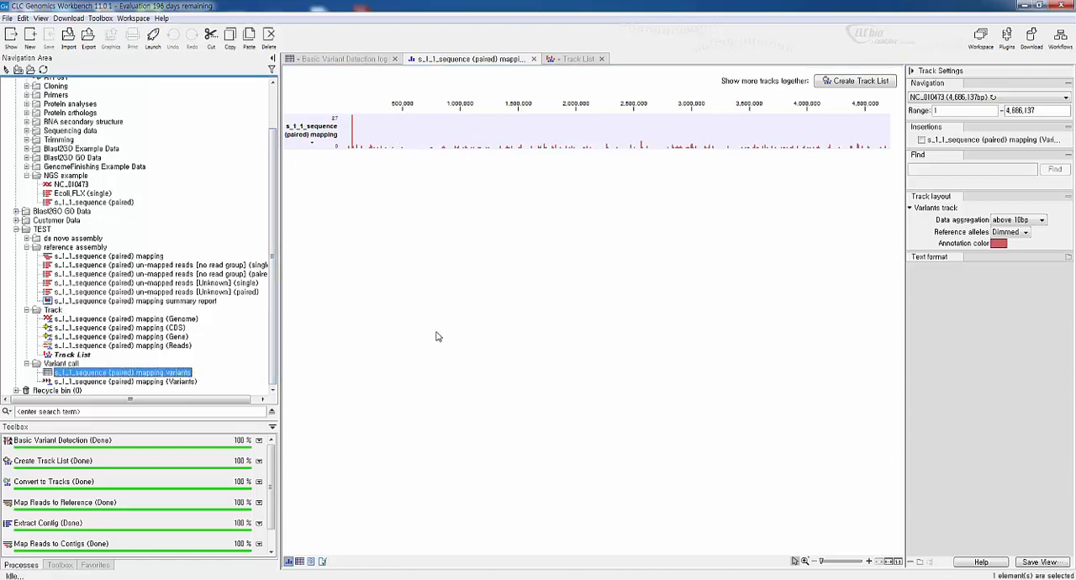